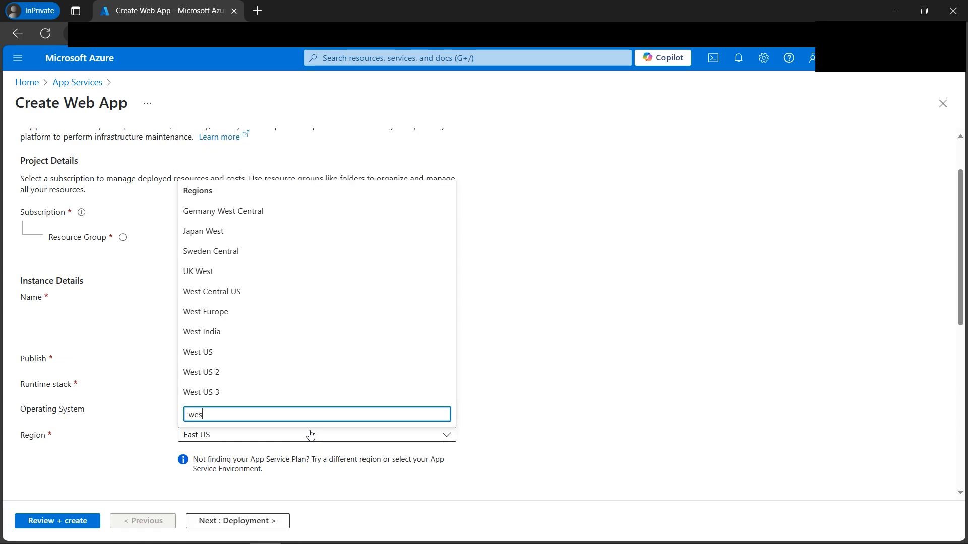
Set the web app's region to West US and check the plan against the Architecture.png diagram
{"action": "left_click", "coordinate": [277, 352]}
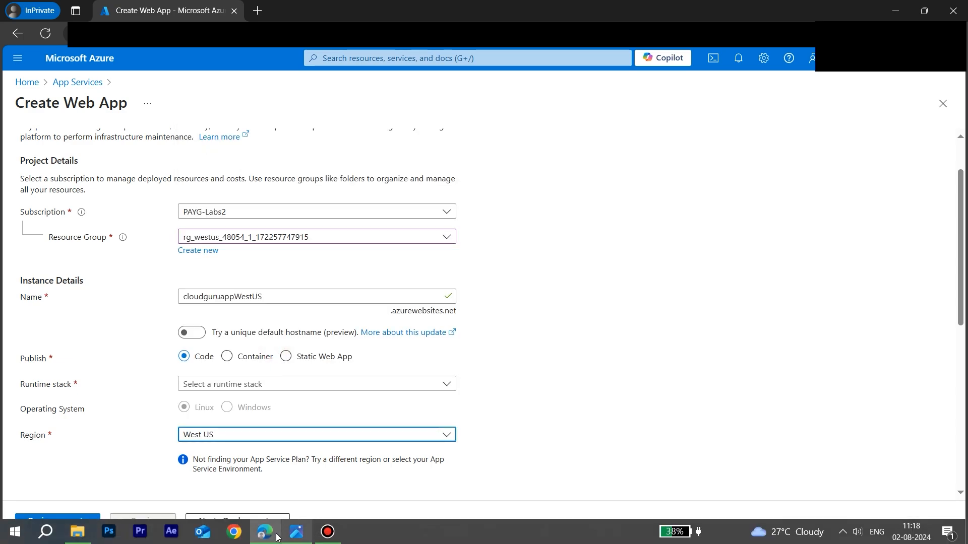
{"action": "left_click", "coordinate": [296, 538]}
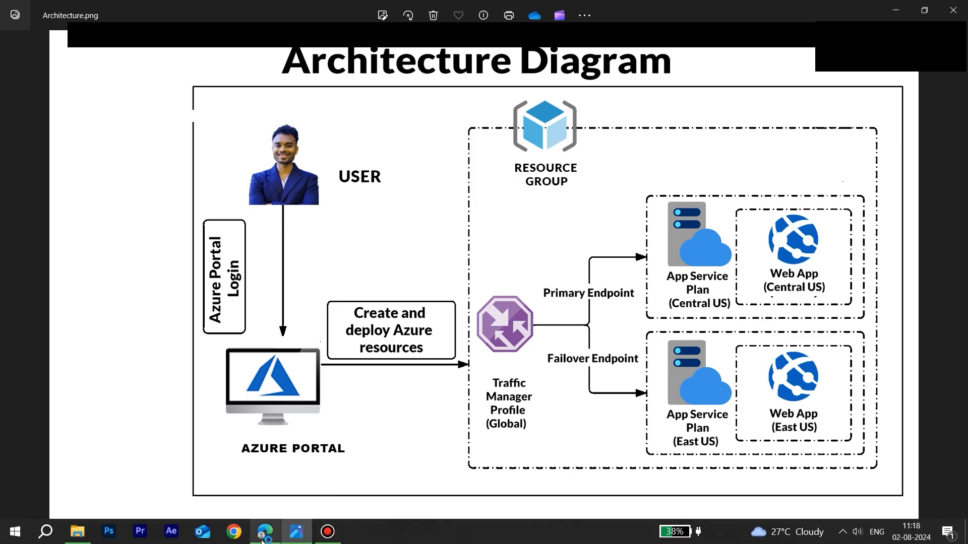
{"action": "left_click", "coordinate": [271, 537]}
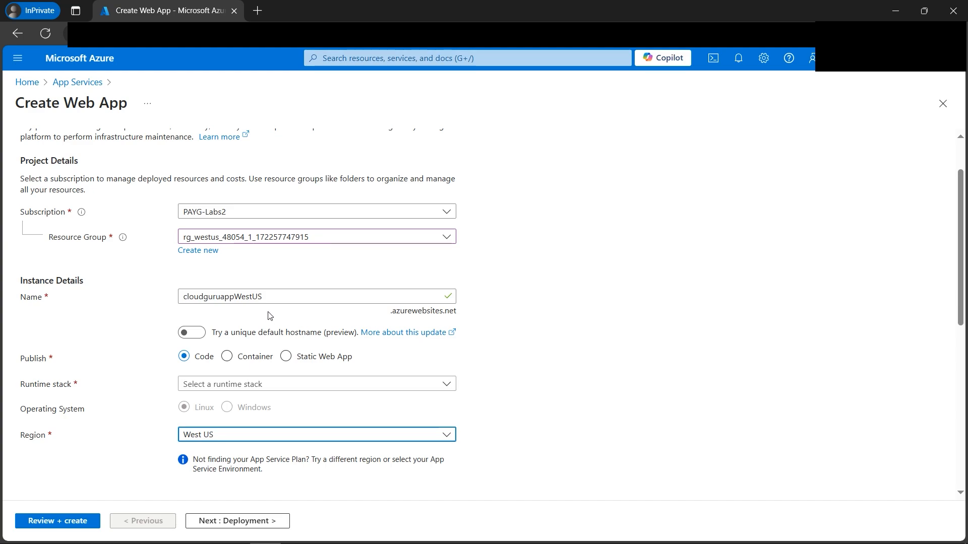
Set the West US web app's runtime stack to ASP.NET V4.8
{"action": "scroll", "coordinate": [172, 446], "scroll_direction": "down", "scroll_amount": 1}
{"action": "scroll", "coordinate": [223, 384], "scroll_direction": "down", "scroll_amount": 5}
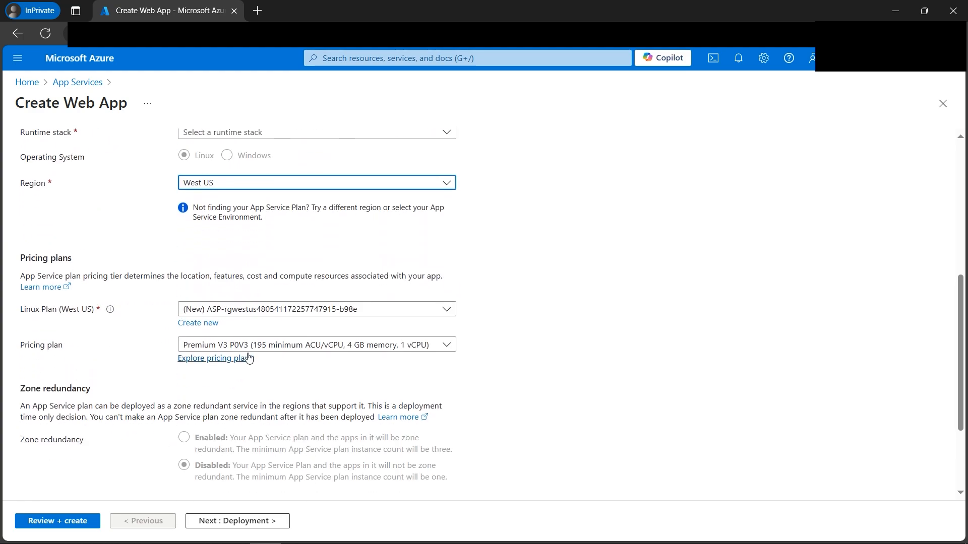
{"action": "scroll", "coordinate": [318, 368], "scroll_direction": "up", "scroll_amount": 3}
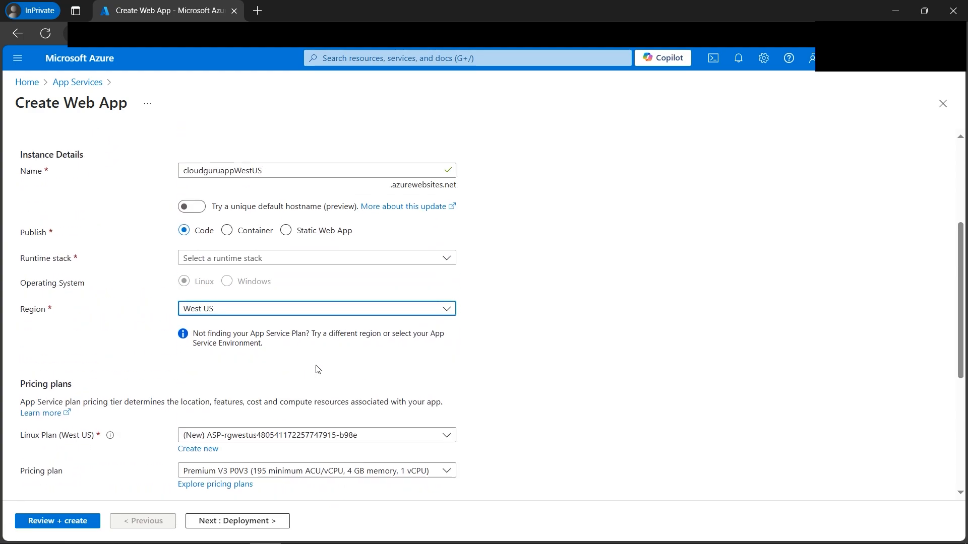
{"action": "scroll", "coordinate": [313, 374], "scroll_direction": "up", "scroll_amount": 3}
{"action": "left_click", "coordinate": [300, 384]}
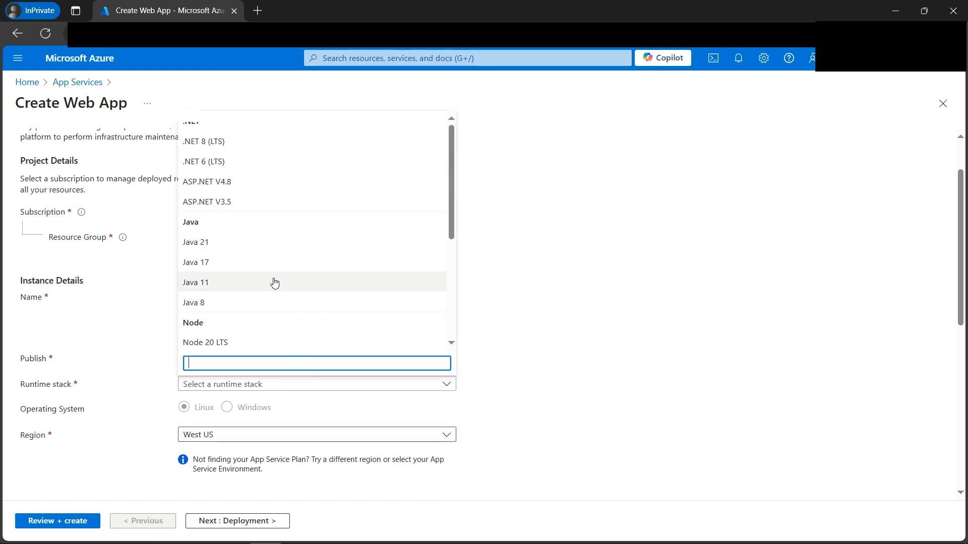
{"action": "left_click", "coordinate": [254, 182]}
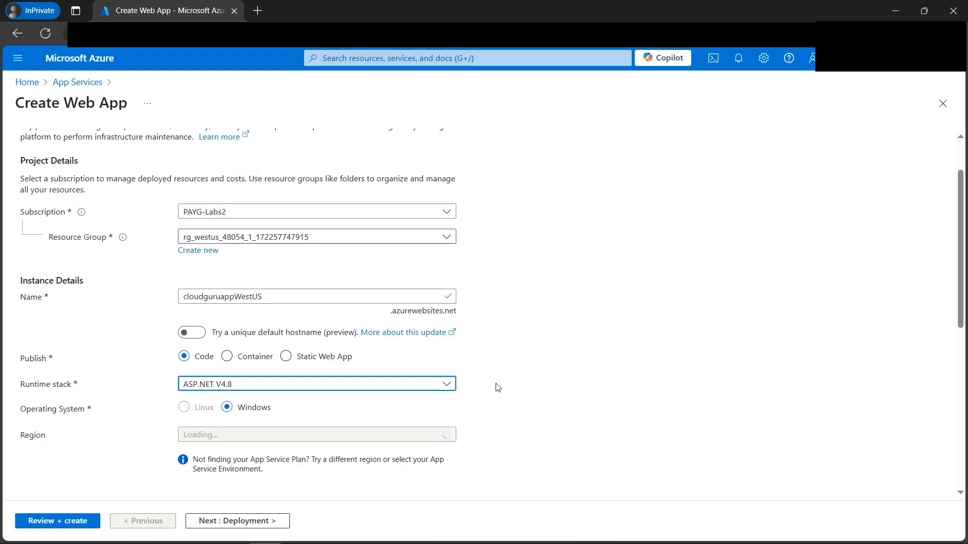
Create a new App Service plan named myplanwestus for the West US web app
{"action": "scroll", "coordinate": [372, 405], "scroll_direction": "down", "scroll_amount": 3}
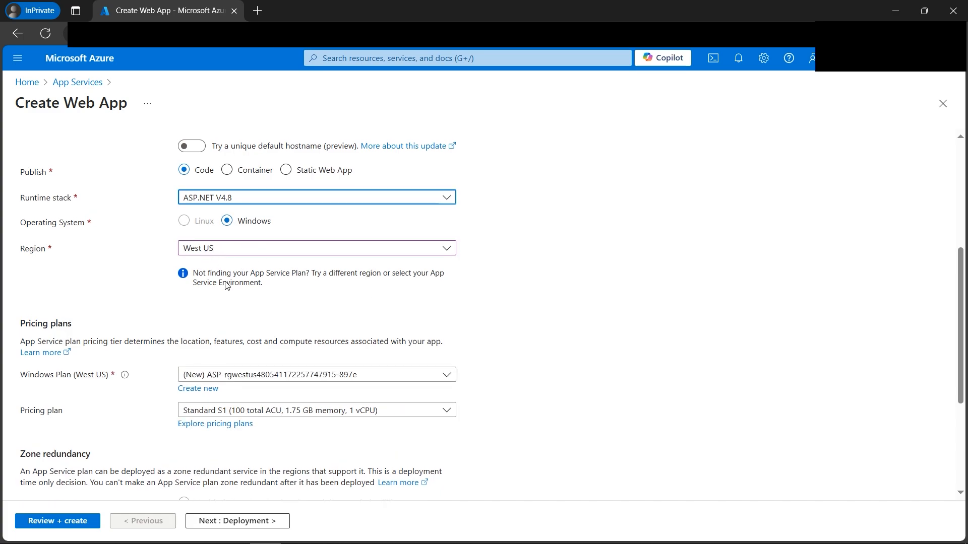
{"action": "scroll", "coordinate": [216, 328], "scroll_direction": "up", "scroll_amount": 1}
{"action": "scroll", "coordinate": [335, 372], "scroll_direction": "down", "scroll_amount": 2}
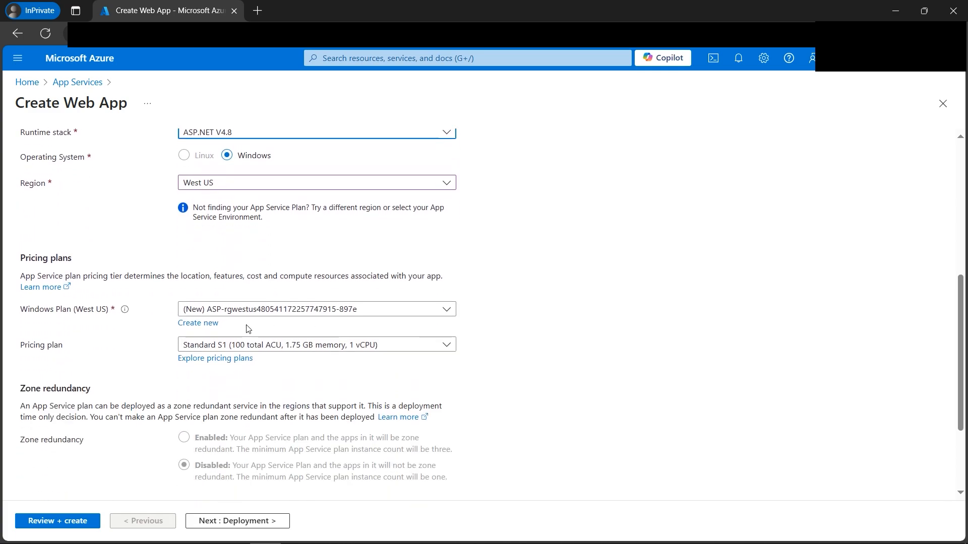
{"action": "left_click", "coordinate": [197, 323]}
{"action": "type", "text": "myplanwestus"}
{"action": "left_click", "coordinate": [216, 408]}
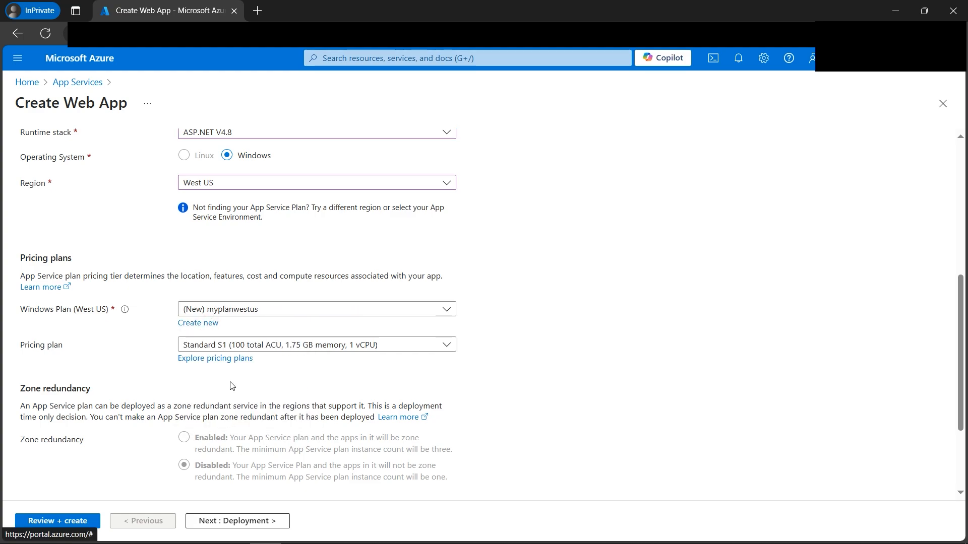
Review the configuration of the cloudguruappWestUS web app and submit it for deployment
{"action": "scroll", "coordinate": [234, 388], "scroll_direction": "down", "scroll_amount": 2}
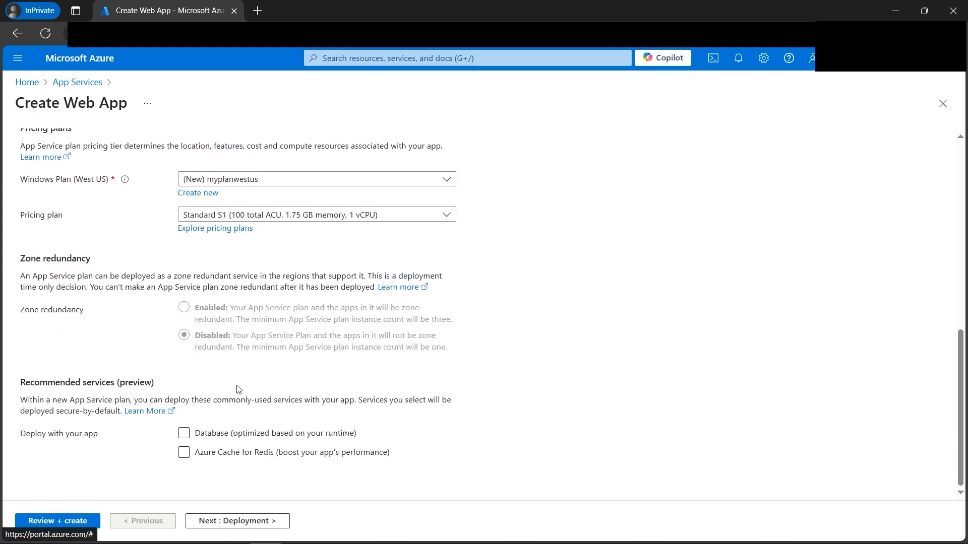
{"action": "left_click", "coordinate": [70, 523]}
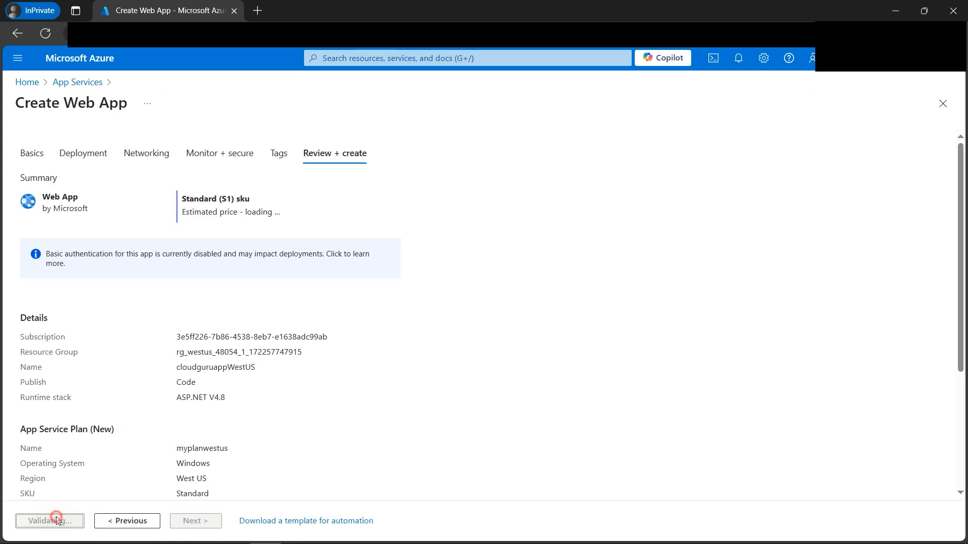
{"action": "left_click", "coordinate": [72, 523]}
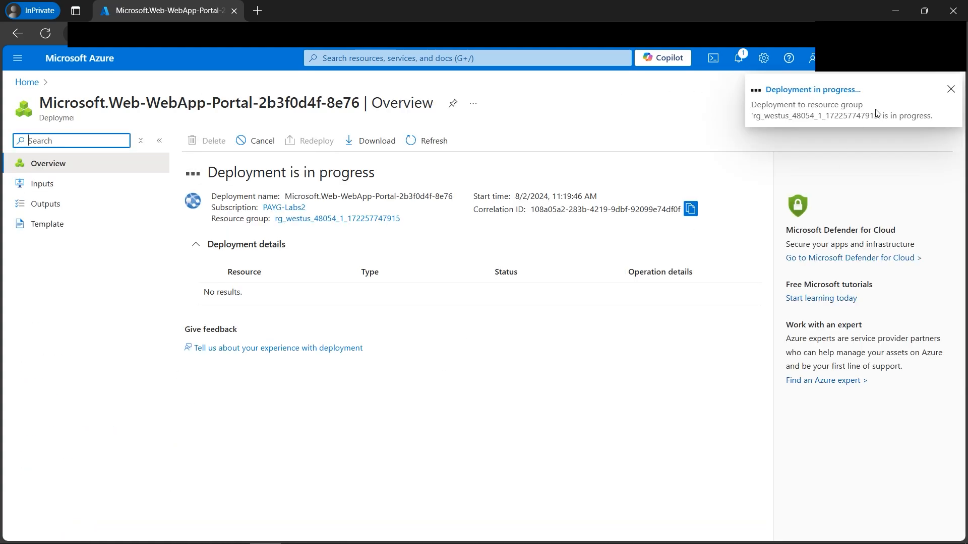
Go to App Services and start creating another web app
{"action": "left_click", "coordinate": [434, 59]}
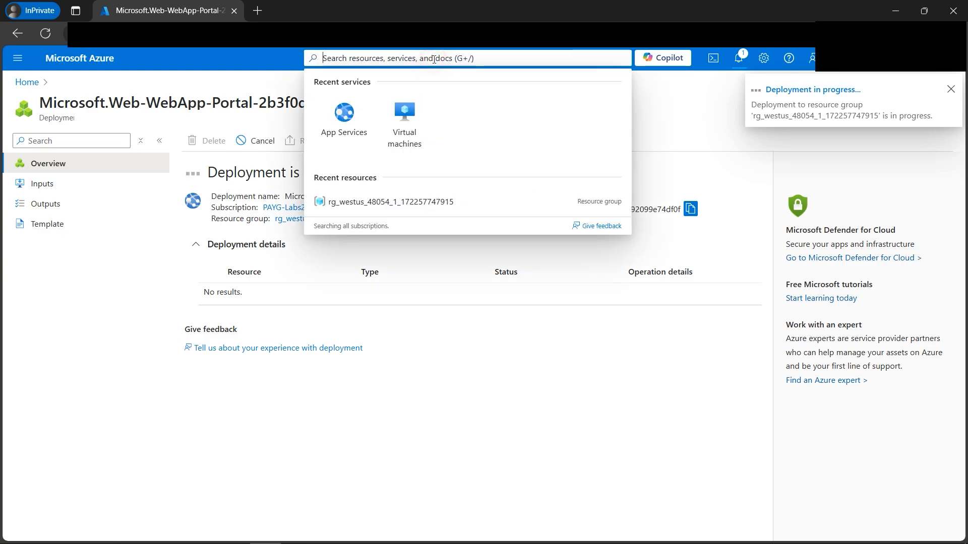
{"action": "left_click", "coordinate": [356, 123]}
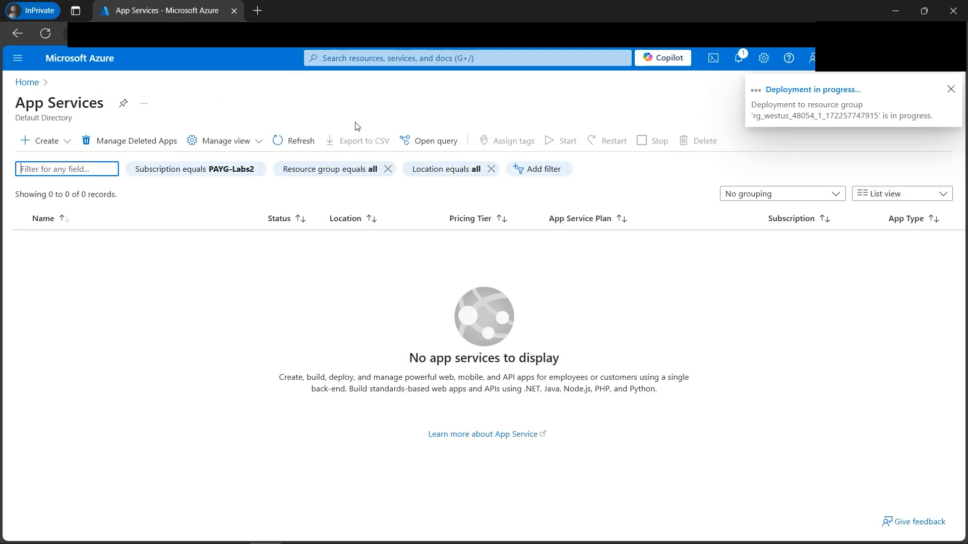
{"action": "left_click", "coordinate": [59, 144]}
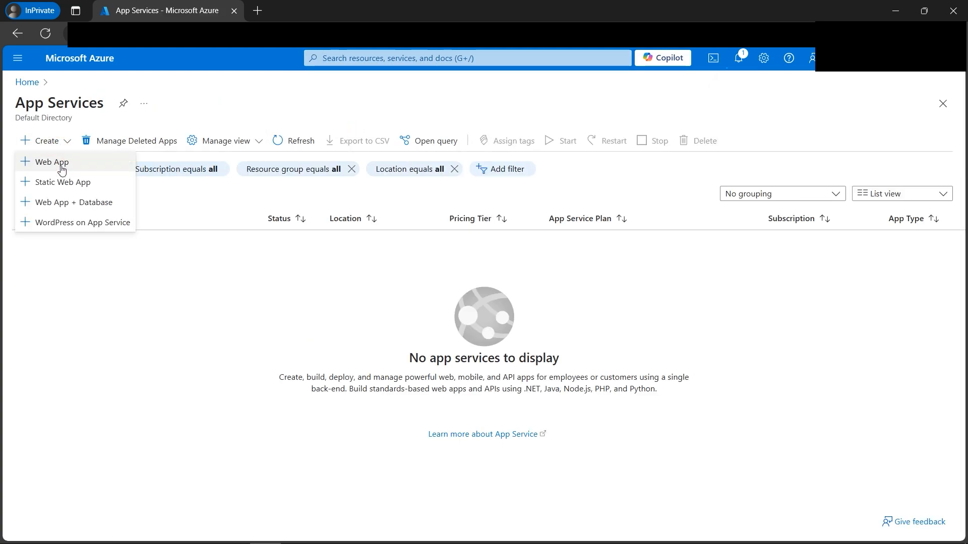
{"action": "left_click", "coordinate": [62, 169]}
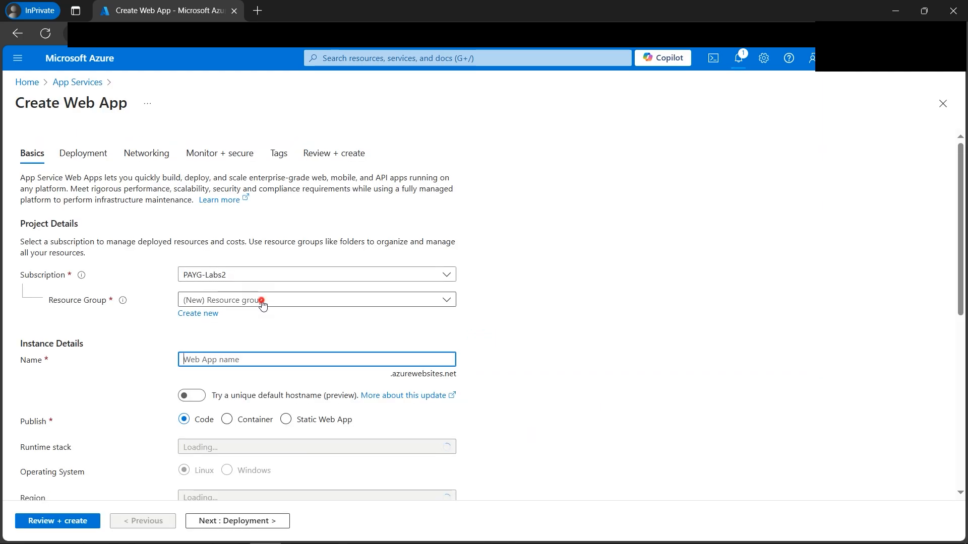
{"action": "left_click", "coordinate": [261, 301]}
{"action": "left_click", "coordinate": [263, 359]}
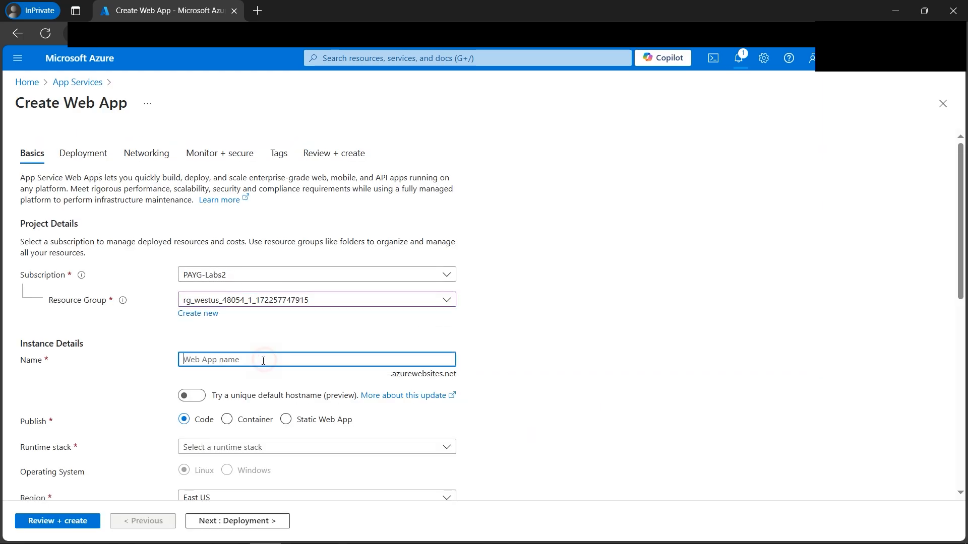
{"action": "type", "text": "cloudguruamitappEastUS"}
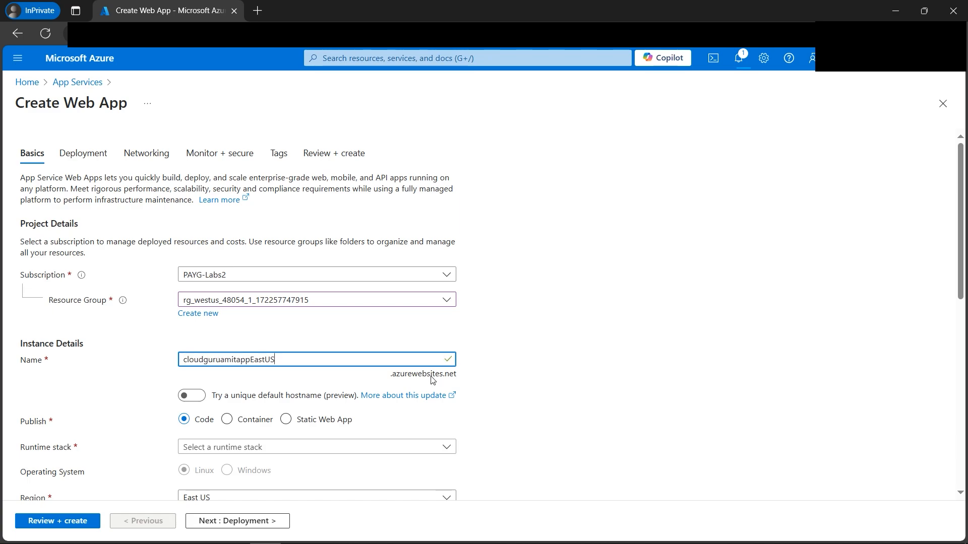
Check the app name against the East US region and set the runtime stack to ASP.NET V4.8
{"action": "scroll", "coordinate": [242, 382], "scroll_direction": "down", "scroll_amount": 1}
{"action": "left_click_drag", "start_coordinate": [295, 296], "coordinate": [256, 296]}
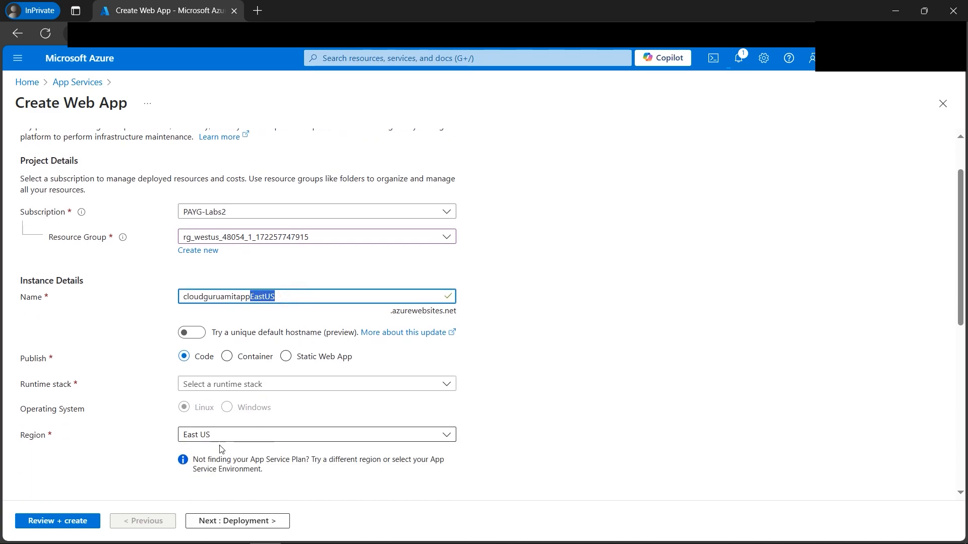
{"action": "left_click", "coordinate": [325, 387]}
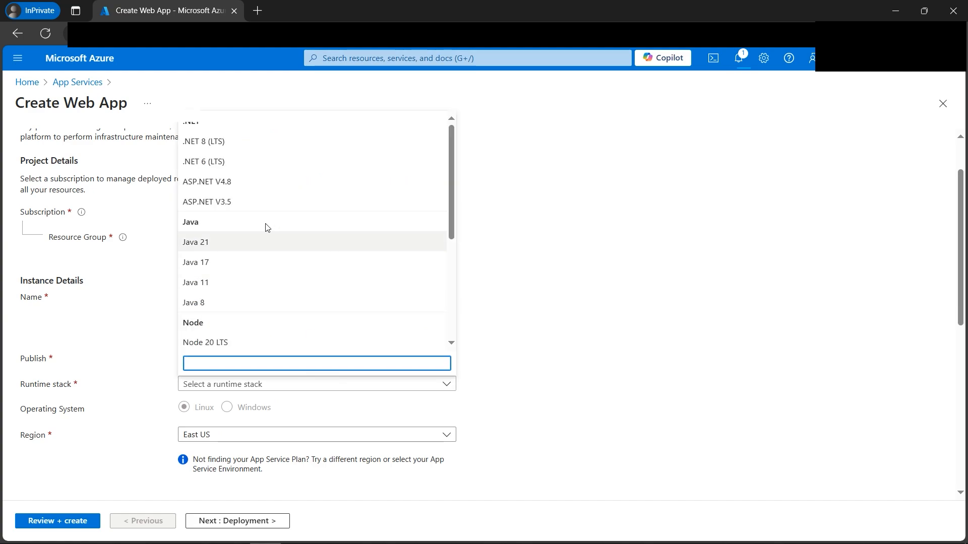
{"action": "left_click", "coordinate": [260, 180]}
Create a new App Service plan named myplaneastus for the East US web app
{"action": "scroll", "coordinate": [494, 347], "scroll_direction": "down", "scroll_amount": 2}
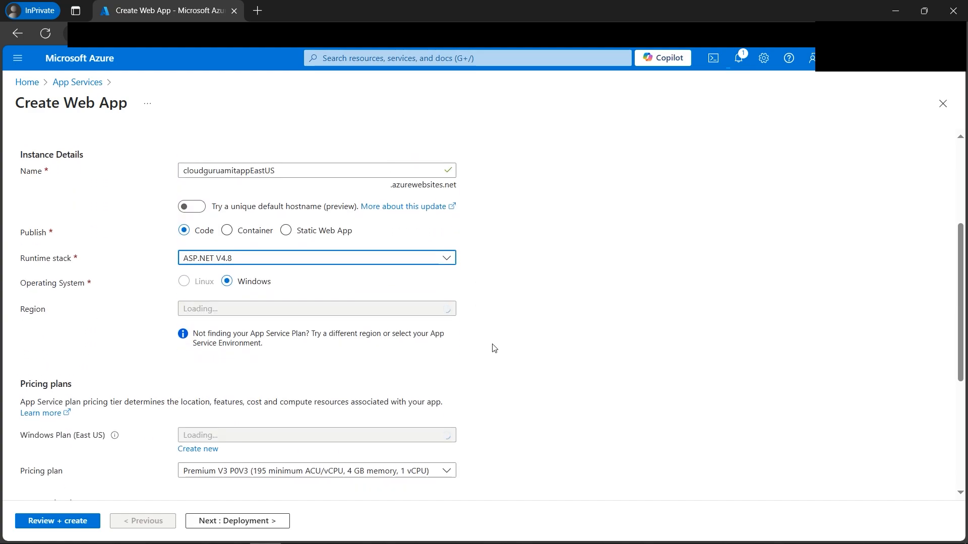
{"action": "scroll", "coordinate": [493, 346], "scroll_direction": "down", "scroll_amount": 2}
{"action": "scroll", "coordinate": [492, 345], "scroll_direction": "up", "scroll_amount": 1}
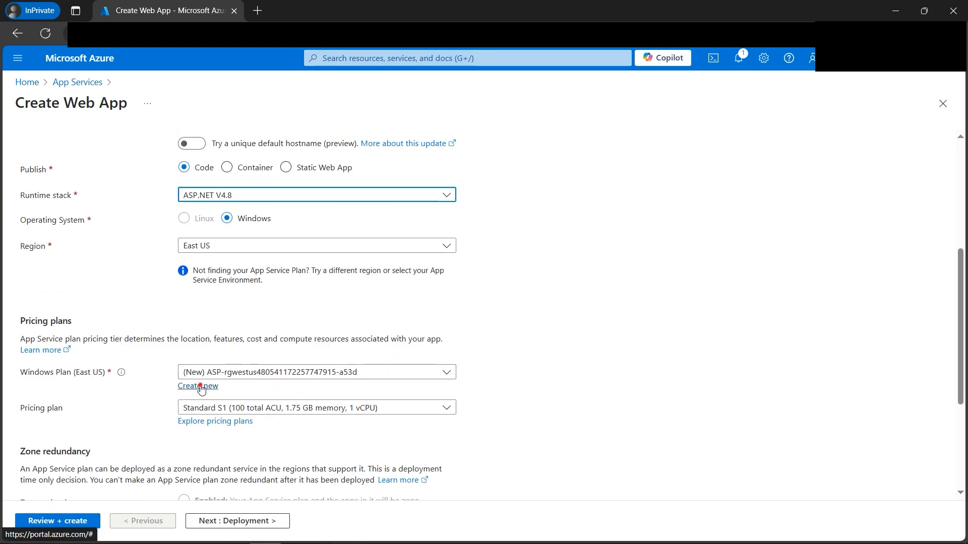
{"action": "left_click", "coordinate": [201, 387]}
{"action": "type", "text": "myplaneastus"}
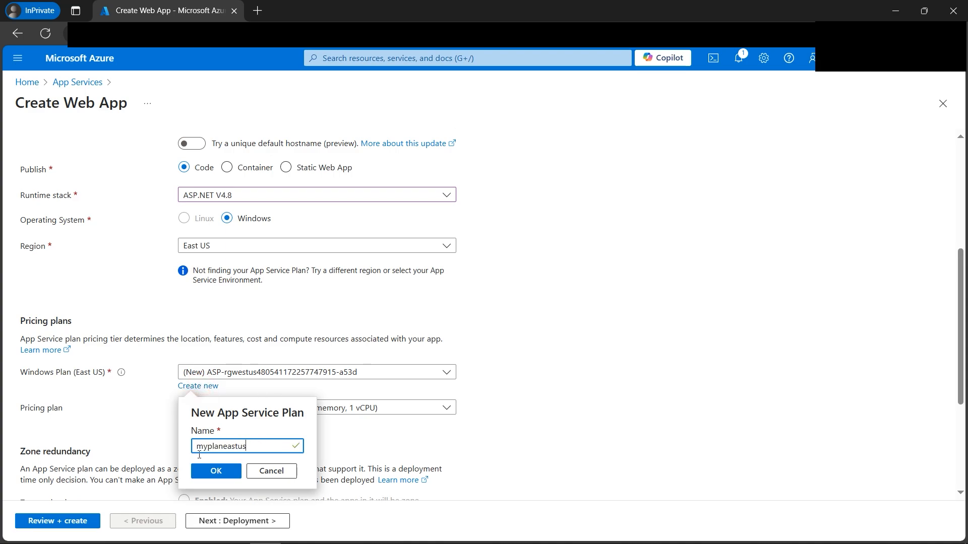
{"action": "left_click", "coordinate": [224, 471]}
Review the configuration of the cloudguruamitappEastUS web app and submit it for deployment
{"action": "scroll", "coordinate": [296, 431], "scroll_direction": "up", "scroll_amount": 4}
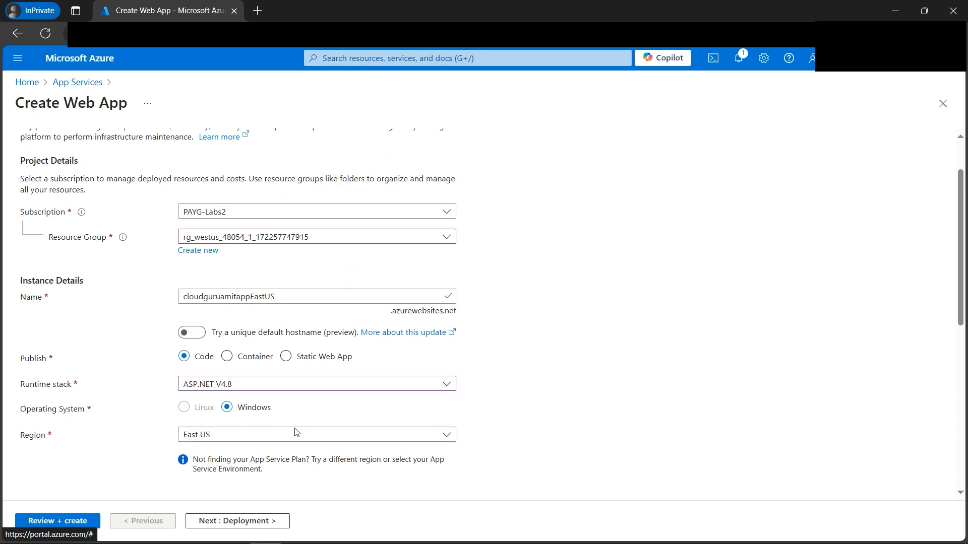
{"action": "scroll", "coordinate": [296, 434], "scroll_direction": "down", "scroll_amount": 9}
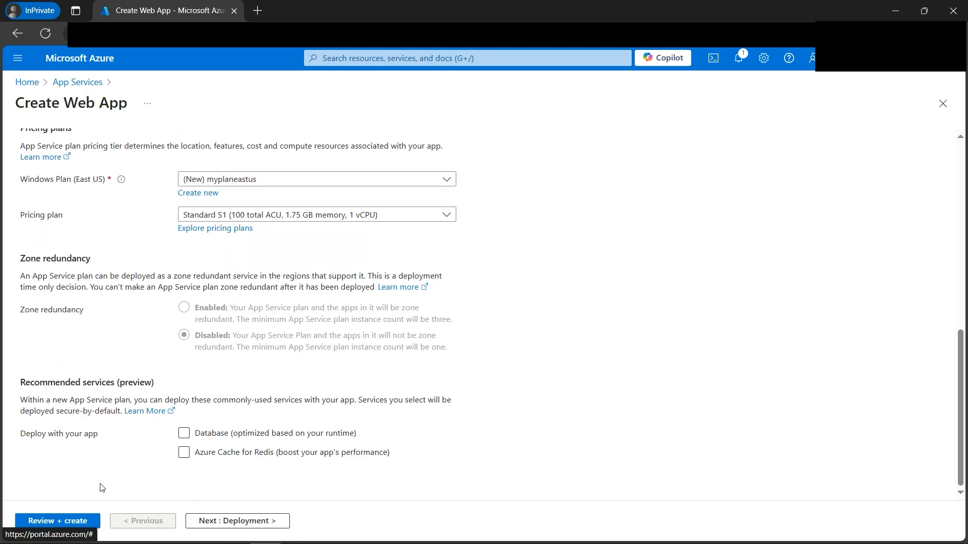
{"action": "left_click", "coordinate": [51, 522]}
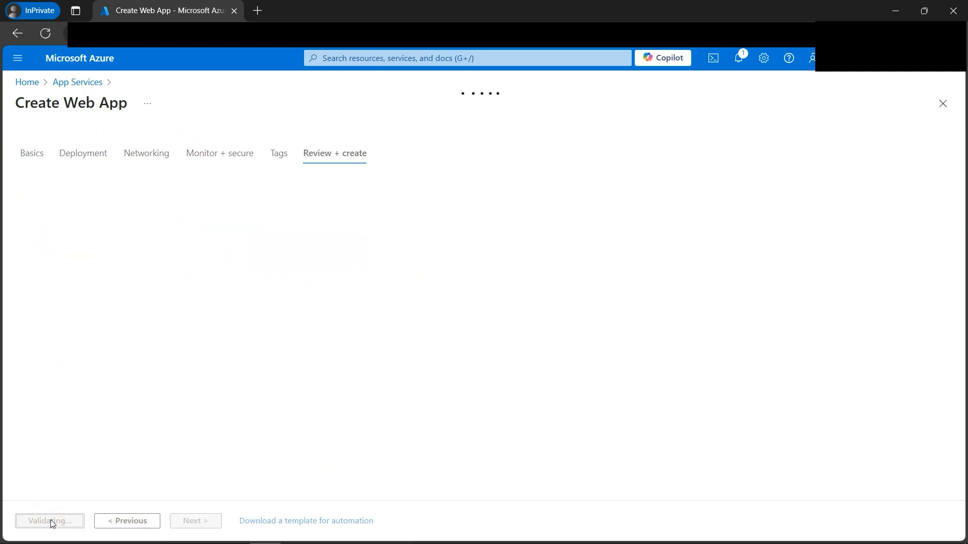
{"action": "left_click", "coordinate": [51, 523]}
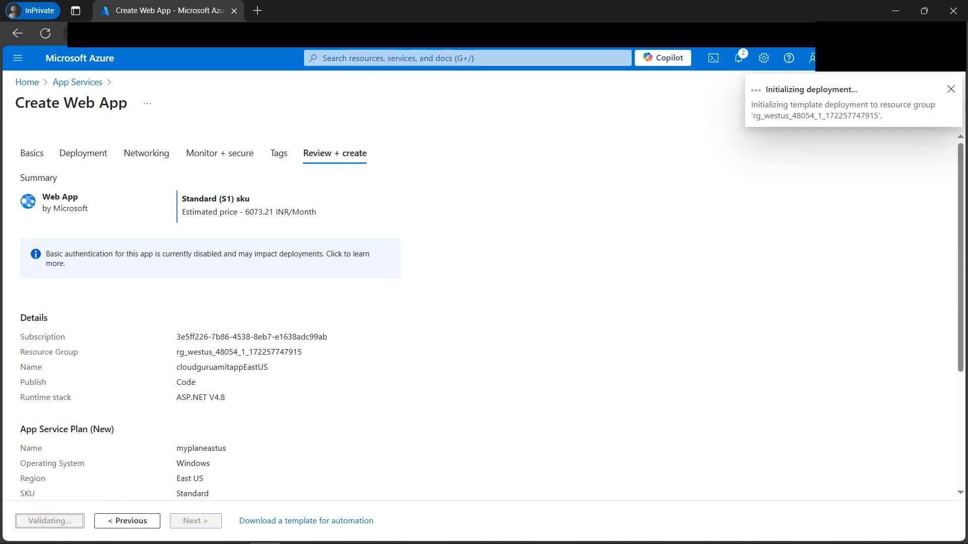
Look over the Traffic Manager setup in the Architecture.png diagram and return to the Azure deployment page
{"action": "mouse_move", "coordinate": [432, 543]}
{"action": "left_click", "coordinate": [297, 532]}
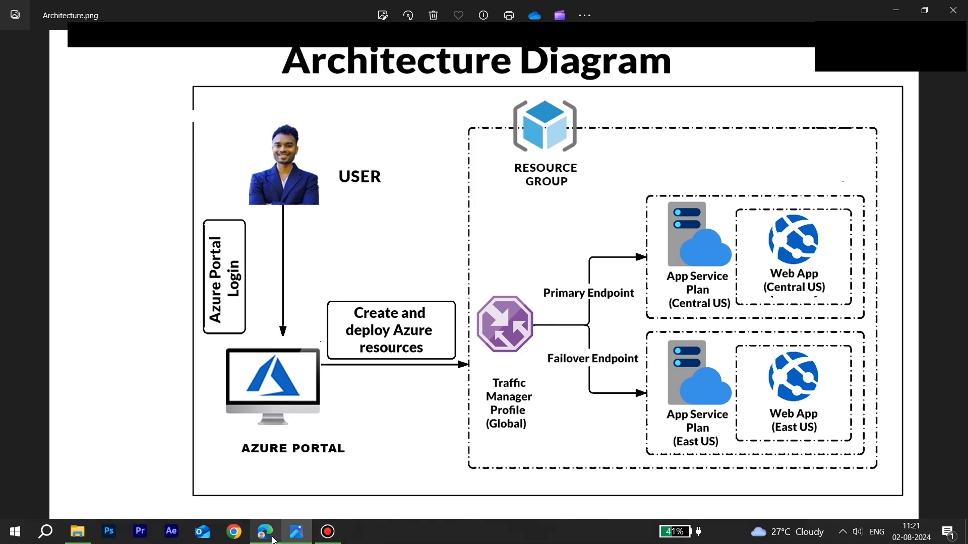
{"action": "left_click", "coordinate": [268, 530]}
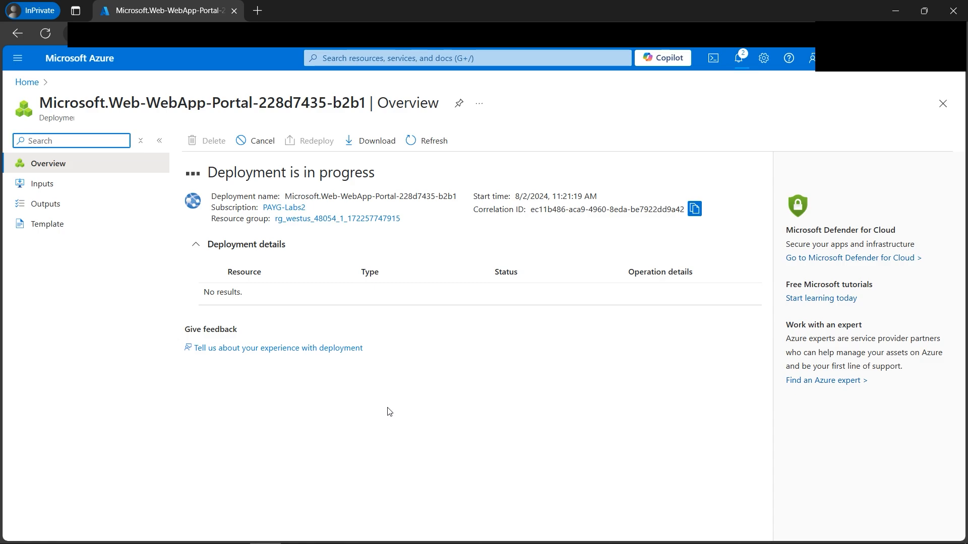
Open the App Services list and check the locations of the two deployed web apps
{"action": "left_click", "coordinate": [398, 59]}
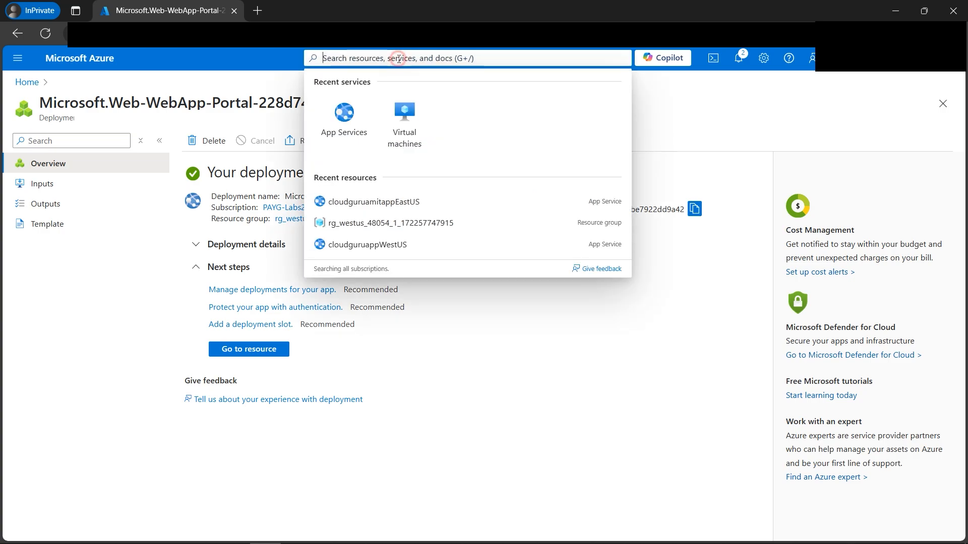
{"action": "left_click", "coordinate": [344, 124]}
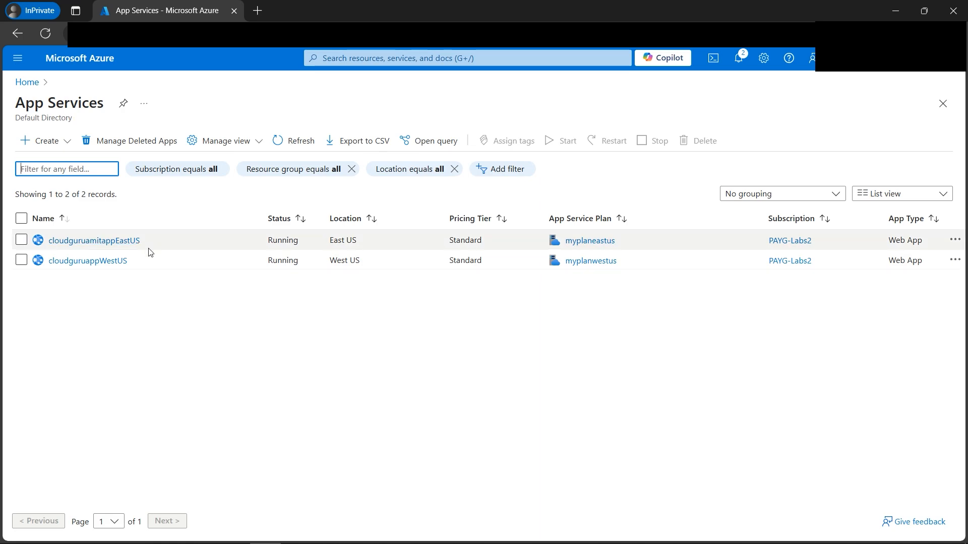
{"action": "left_click_drag", "start_coordinate": [328, 241], "coordinate": [362, 245]}
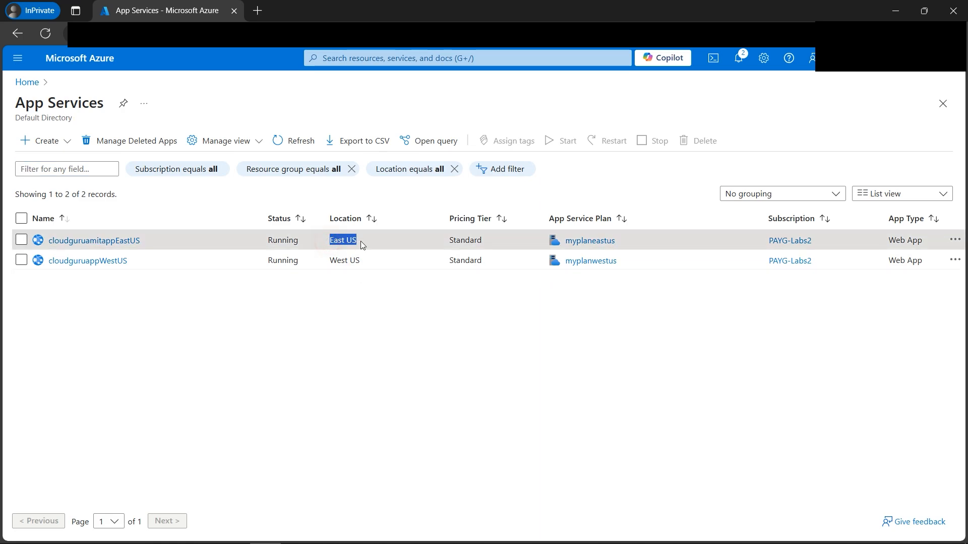
{"action": "left_click", "coordinate": [338, 282]}
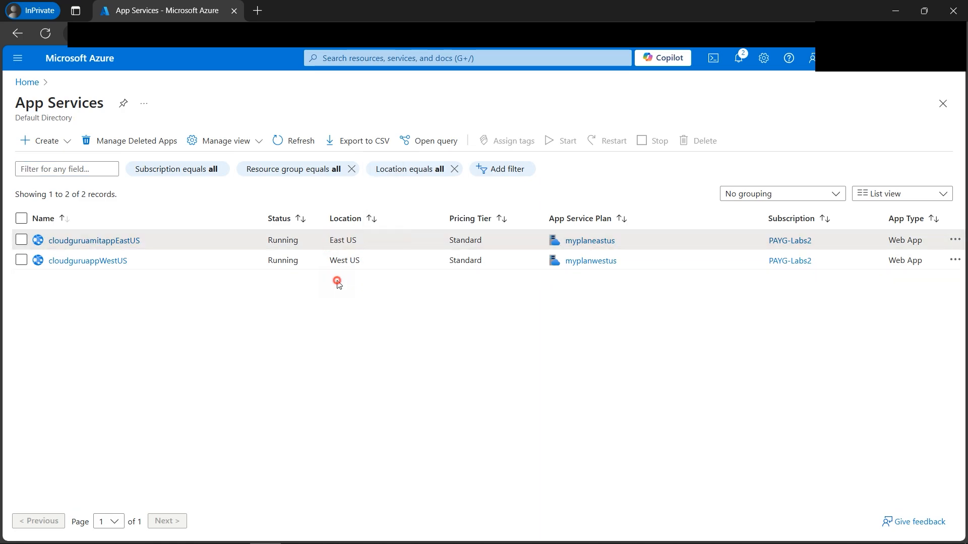
{"action": "left_click_drag", "start_coordinate": [329, 262], "coordinate": [363, 261]}
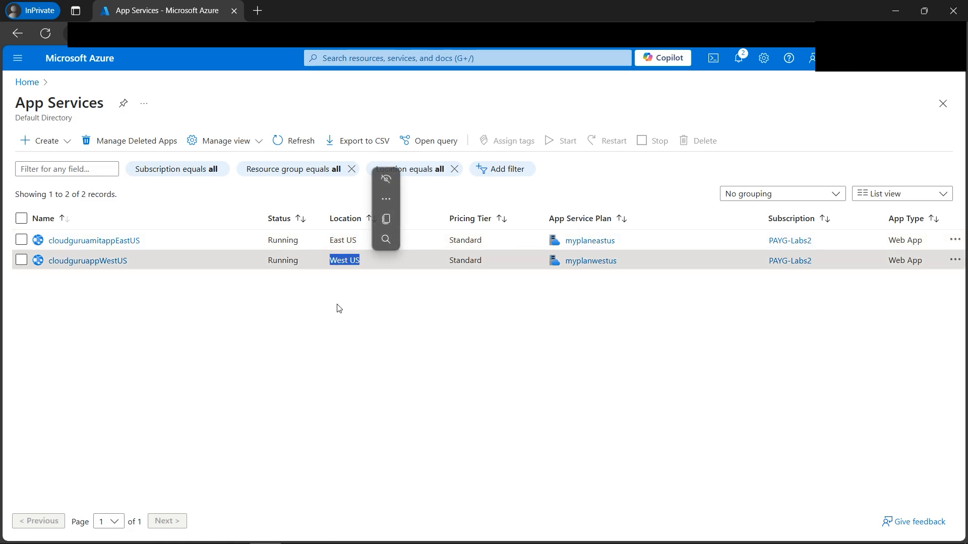
Duplicate the App Services browser tab and open the Traffic Manager profiles service in the copy
{"action": "right_click", "coordinate": [180, 12]}
{"action": "left_click", "coordinate": [247, 89]}
{"action": "left_click", "coordinate": [362, 60]}
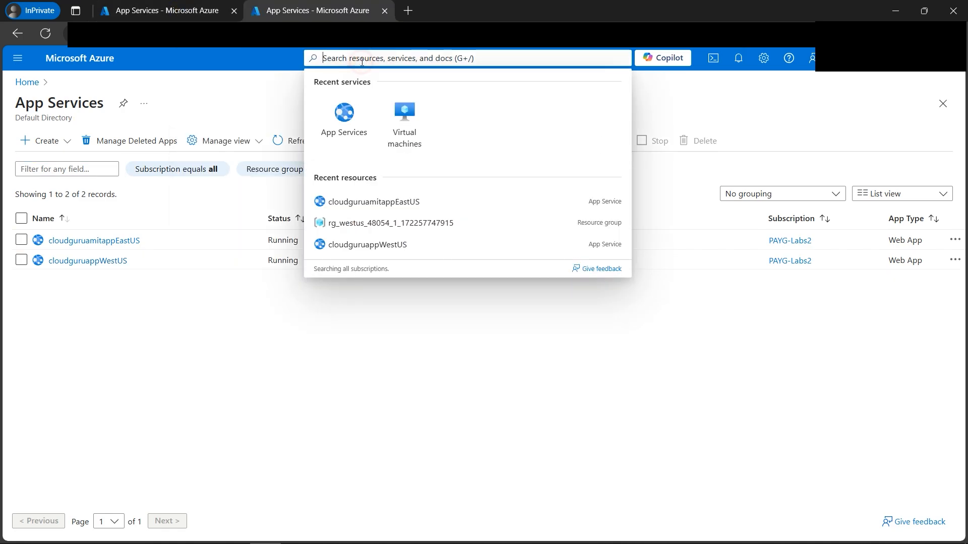
{"action": "type", "text": "traff"}
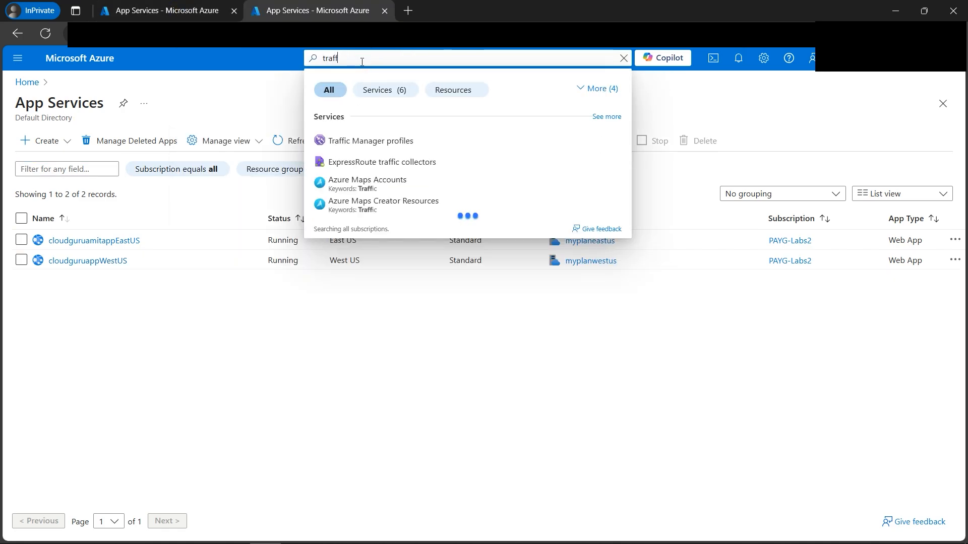
{"action": "left_click", "coordinate": [389, 141]}
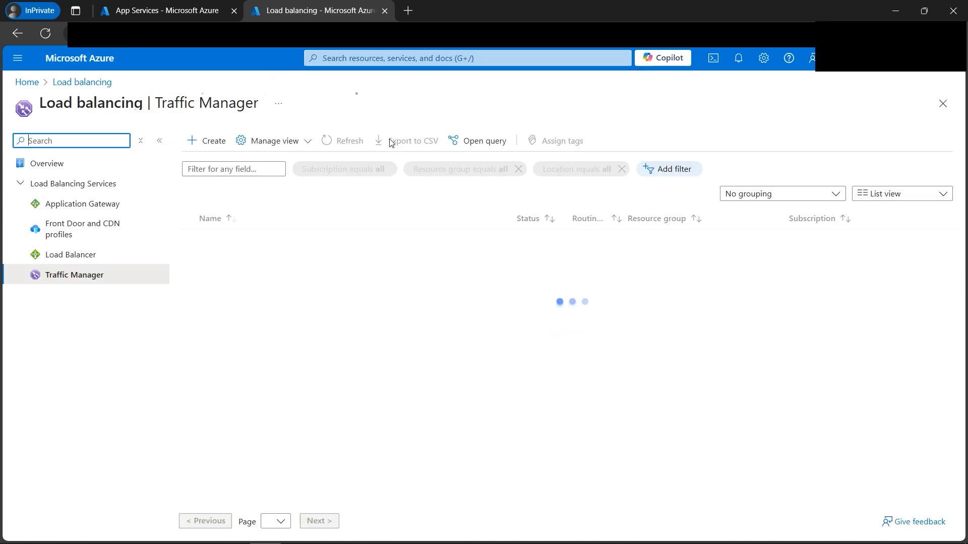
{"action": "left_click", "coordinate": [366, 258]}
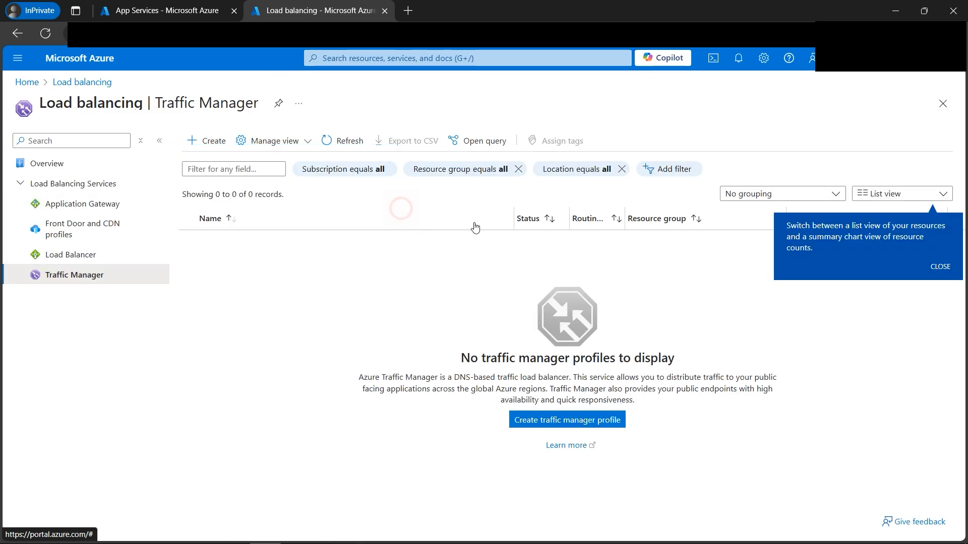
{"action": "left_click", "coordinate": [942, 266]}
Start a new Traffic Manager profile named cloudguruamitTMP with the Priority routing method
{"action": "left_click", "coordinate": [209, 141]}
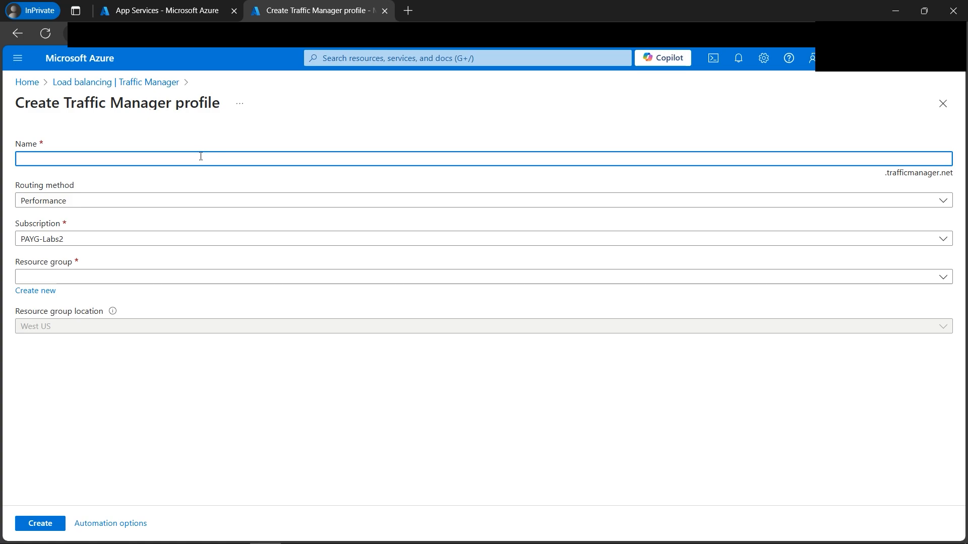
{"action": "type", "text": "cloudguruamitTMF"}
{"action": "left_click_drag", "start_coordinate": [74, 158], "coordinate": [85, 159]}
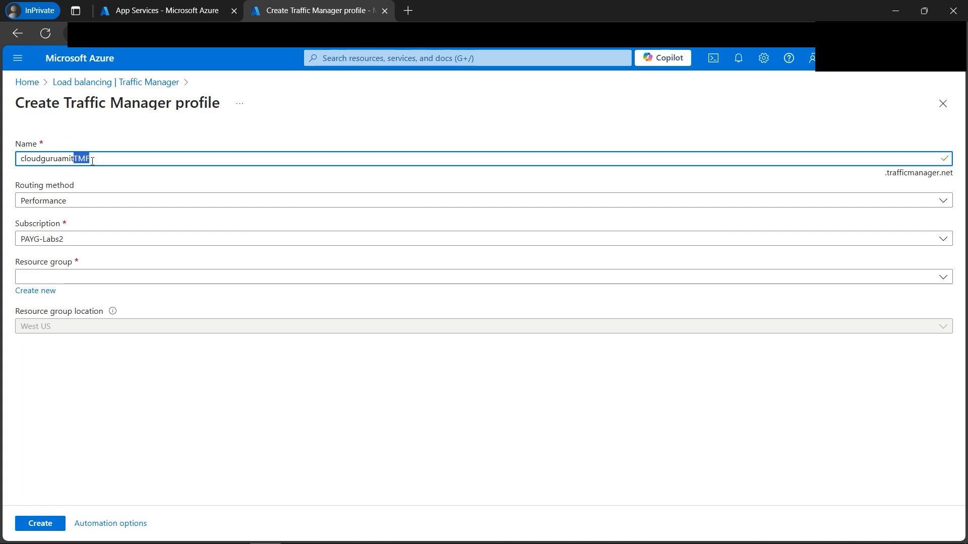
{"action": "left_click", "coordinate": [98, 159]}
{"action": "left_click", "coordinate": [84, 203]}
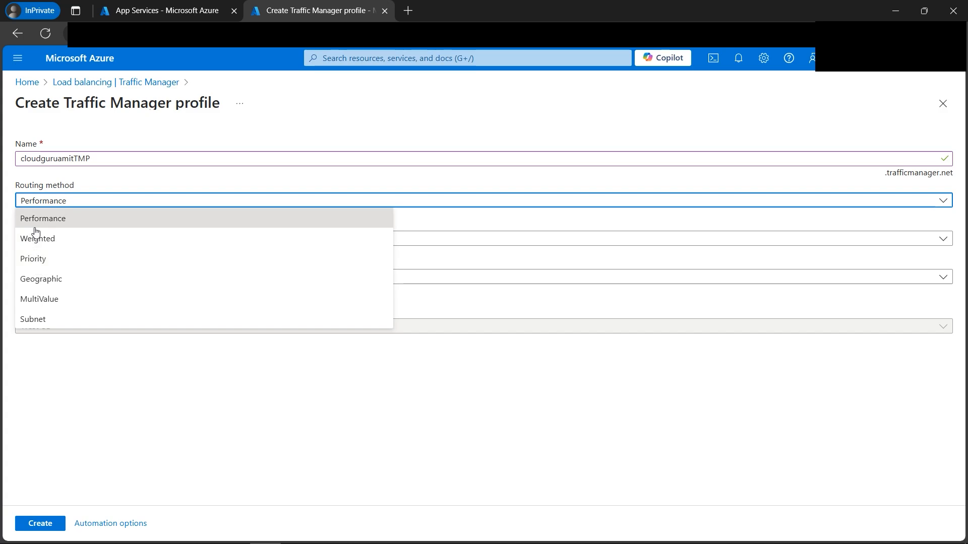
{"action": "left_click", "coordinate": [46, 266]}
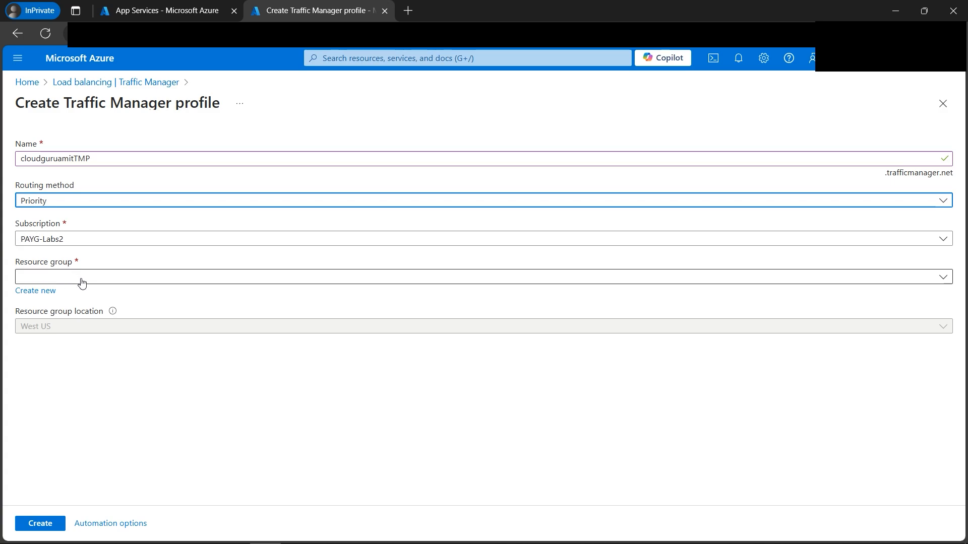
{"action": "left_click", "coordinate": [111, 279]}
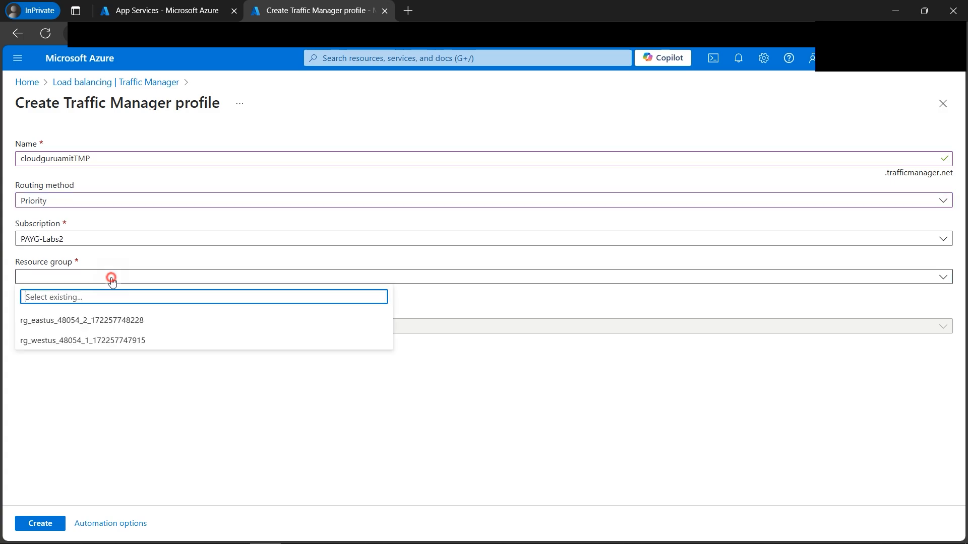
{"action": "left_click", "coordinate": [95, 340]}
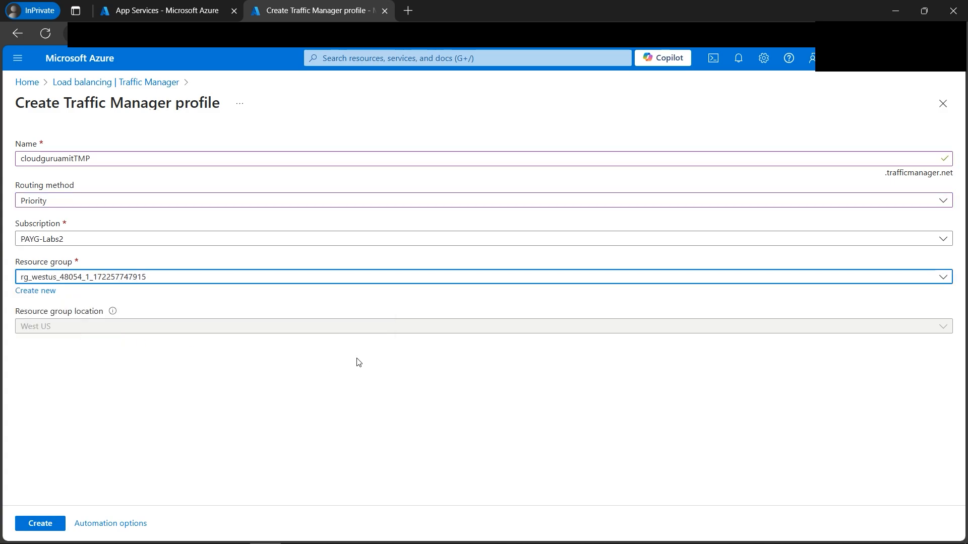
{"action": "left_click", "coordinate": [51, 525]}
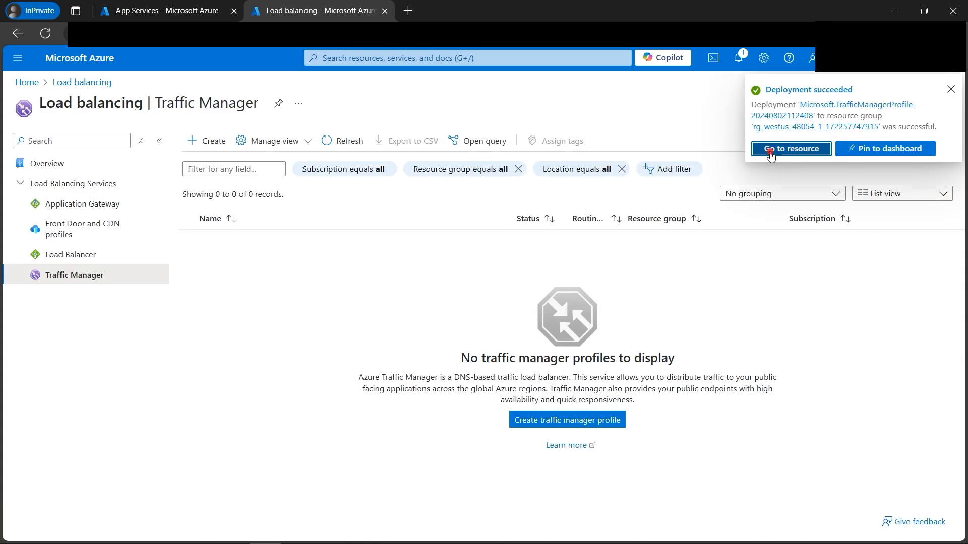
Open the deployed cloudguruamitTMP profile and test its DNS name in a new browser tab, then return to the profile
{"action": "left_click", "coordinate": [772, 150]}
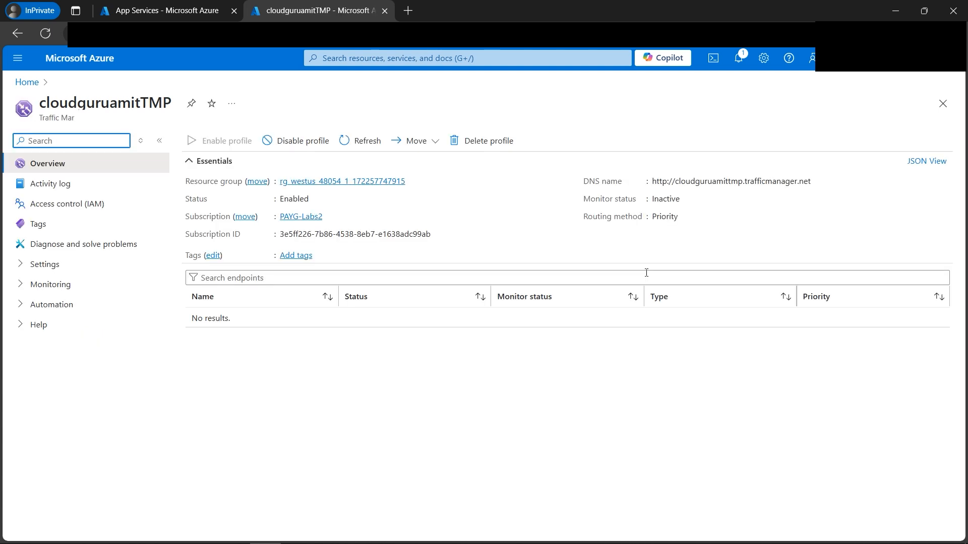
{"action": "left_click_drag", "start_coordinate": [651, 199], "coordinate": [680, 201]}
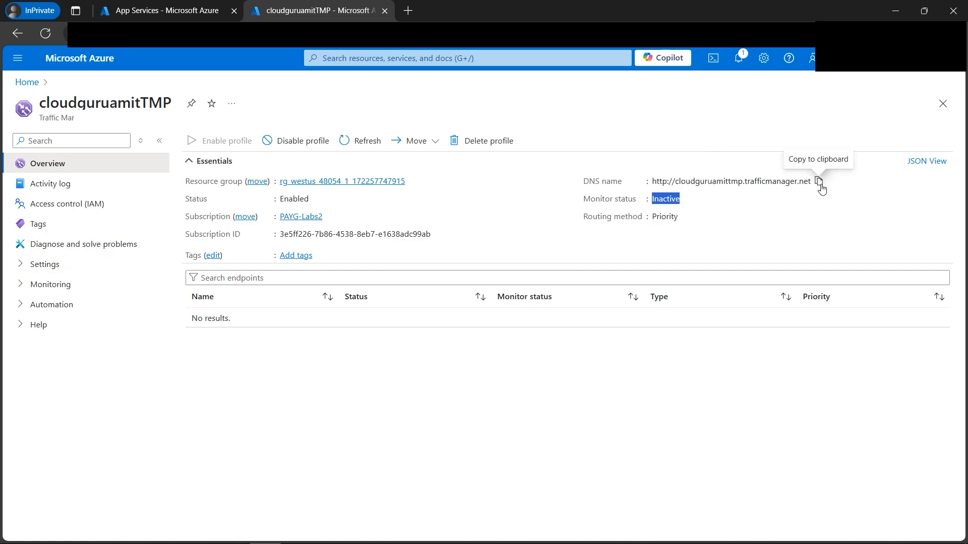
{"action": "left_click", "coordinate": [818, 182]}
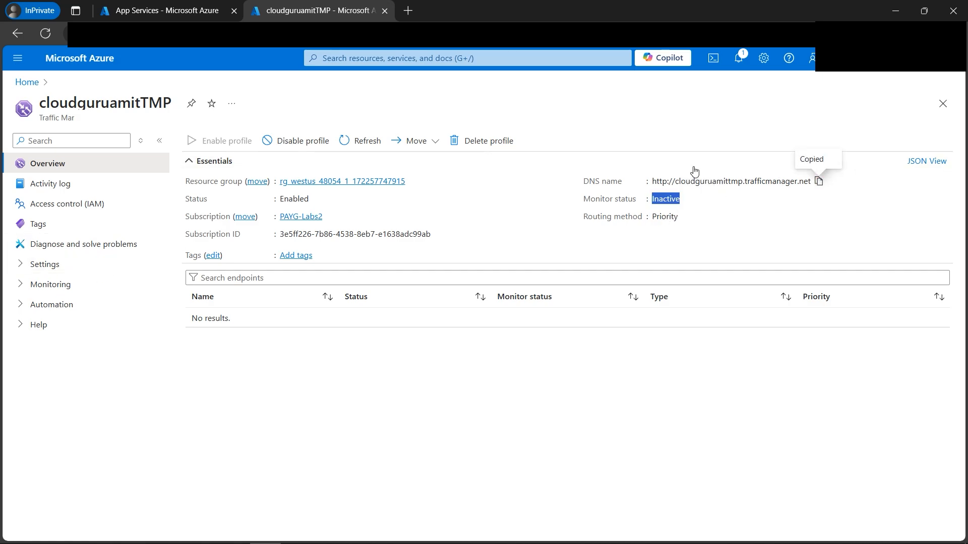
{"action": "left_click", "coordinate": [409, 17]}
{"action": "key", "text": "ctrl+v"}
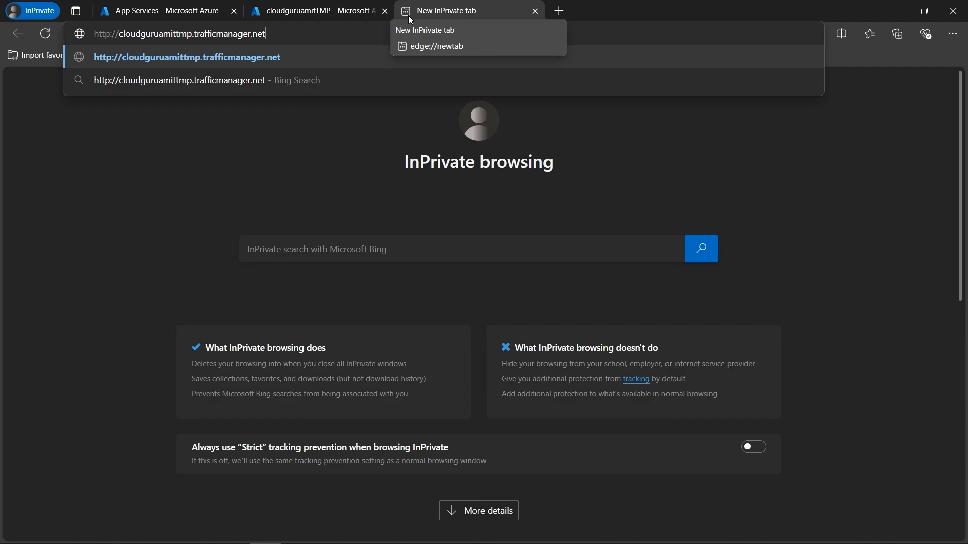
{"action": "key", "text": "Return"}
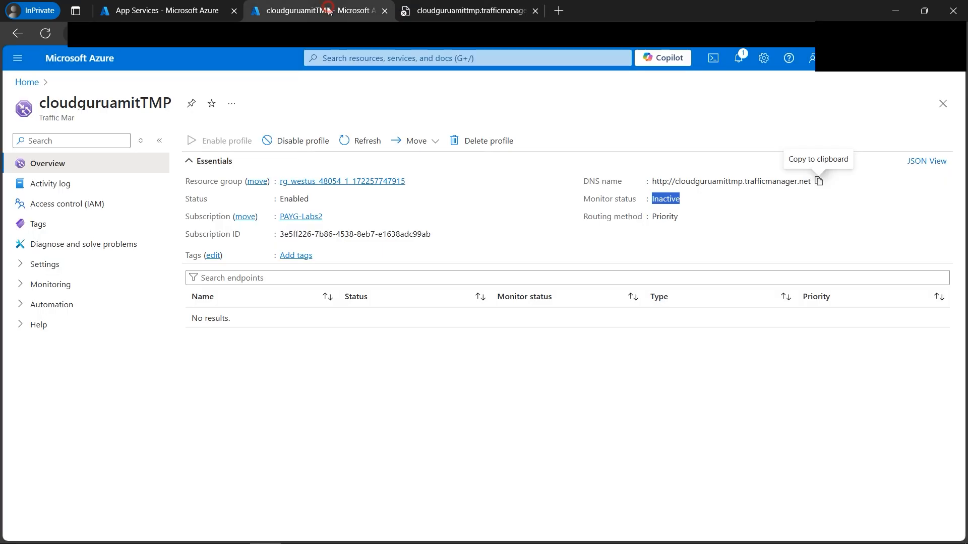
{"action": "left_click", "coordinate": [328, 10]}
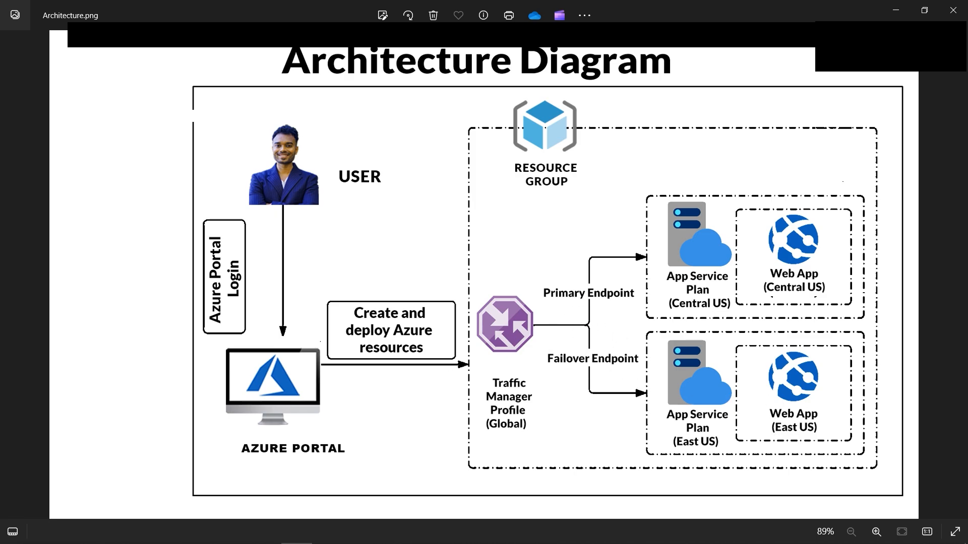
{"action": "left_click", "coordinate": [266, 532]}
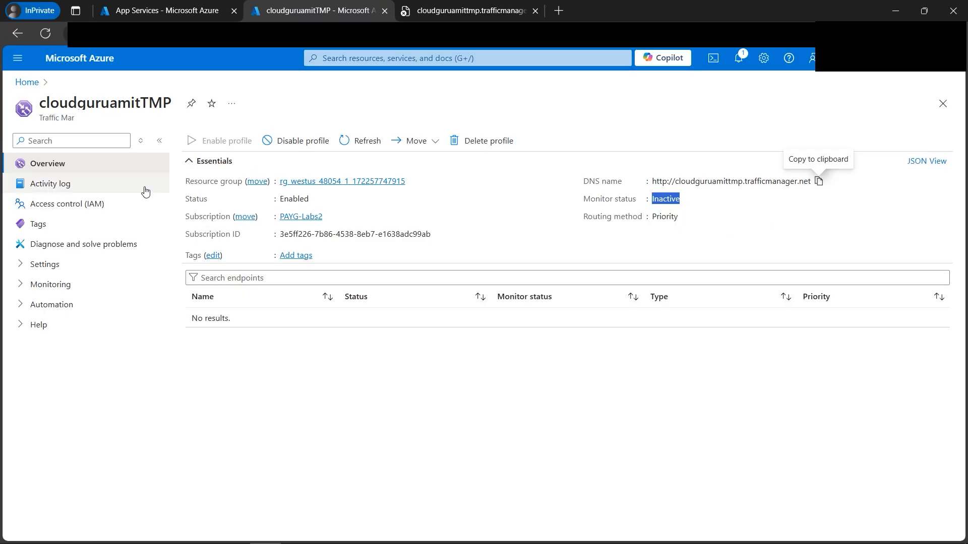
Set the profile's endpoint monitor protocol to HTTPS and port to 443, and save the configuration
{"action": "left_click", "coordinate": [21, 264]}
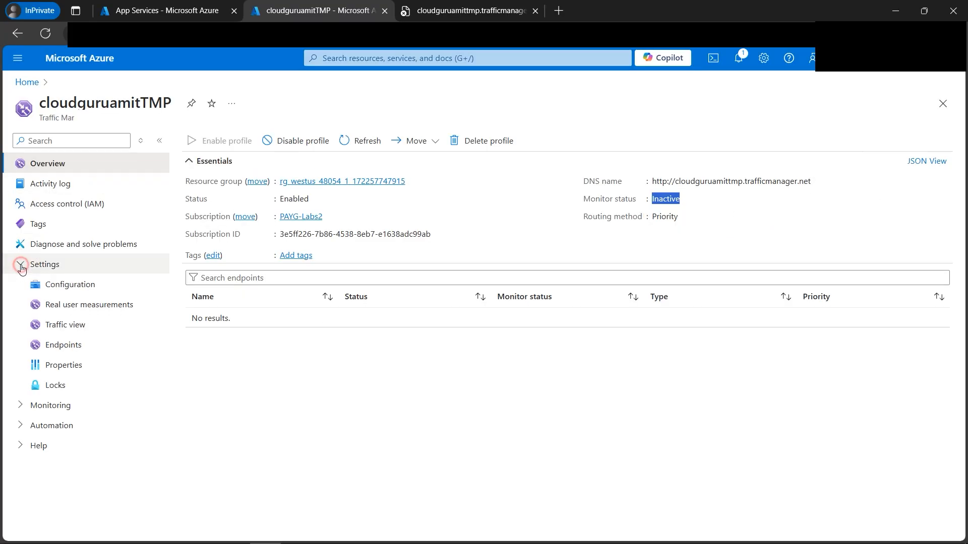
{"action": "left_click", "coordinate": [67, 289]}
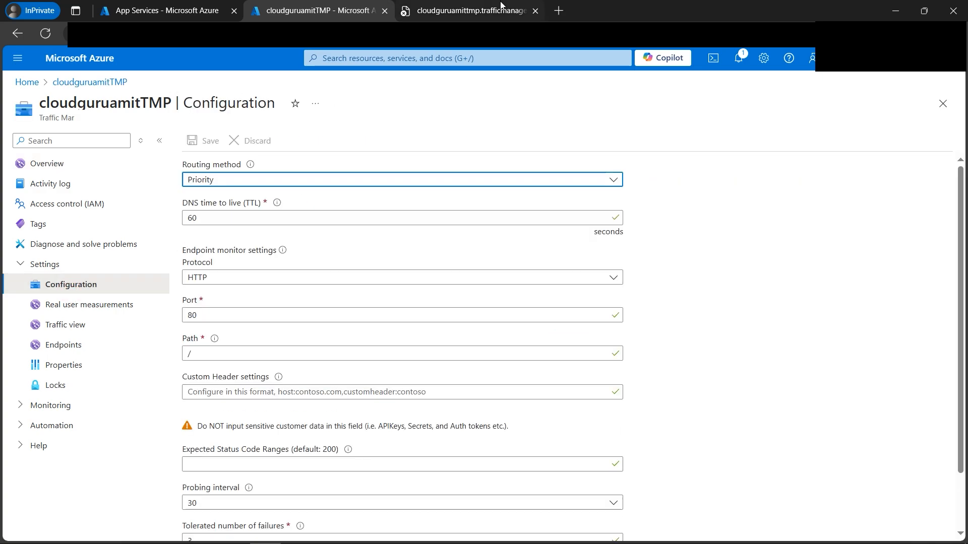
{"action": "left_click", "coordinate": [453, 14]}
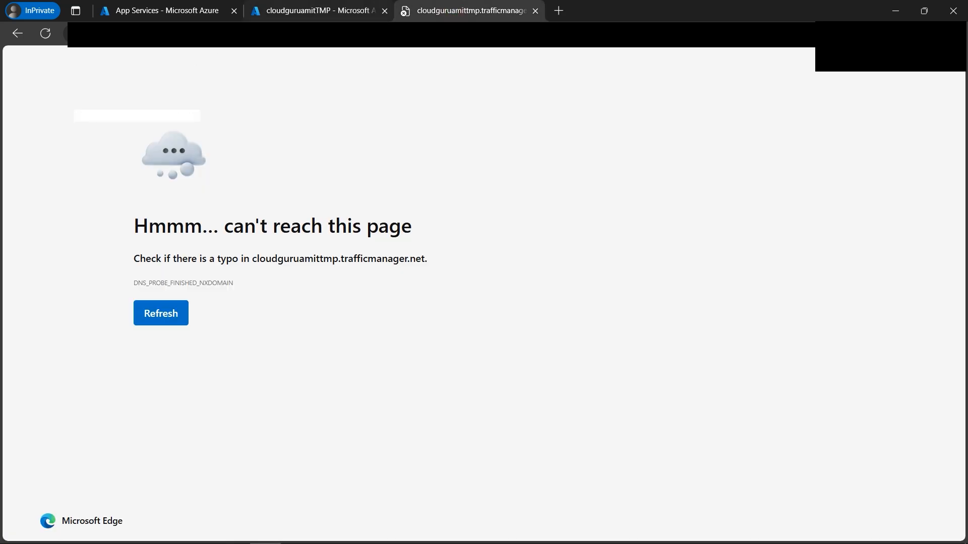
{"action": "left_click", "coordinate": [286, 9]}
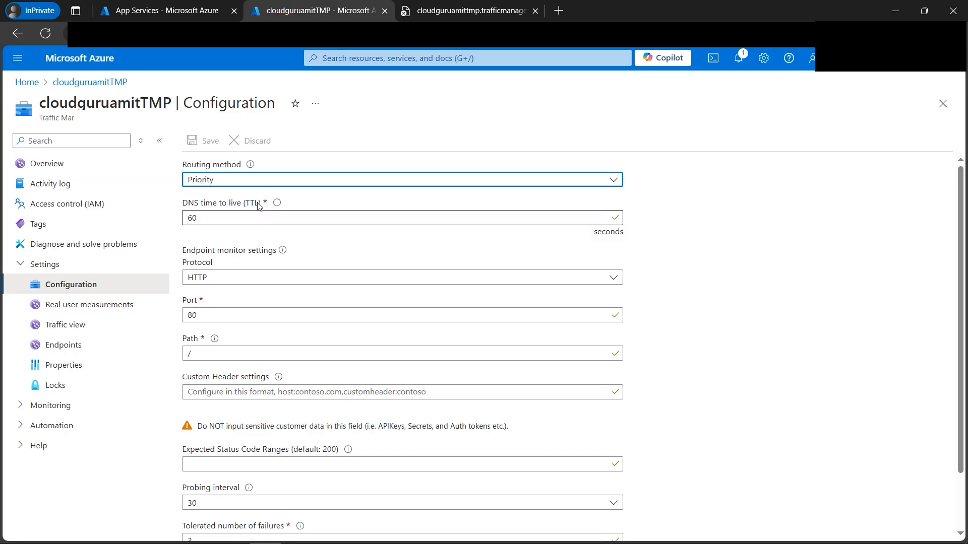
{"action": "left_click", "coordinate": [250, 280]}
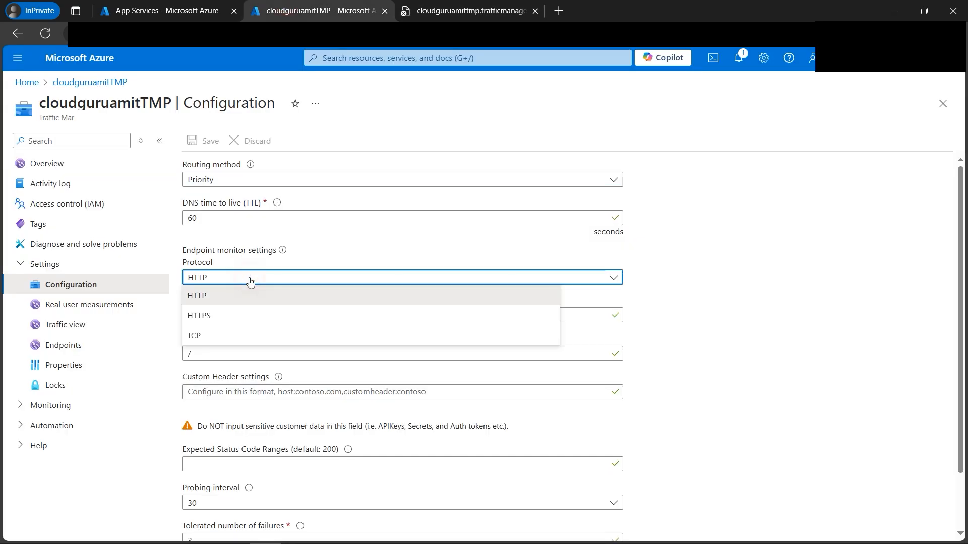
{"action": "left_click", "coordinate": [220, 316]}
{"action": "double_click", "coordinate": [212, 315]}
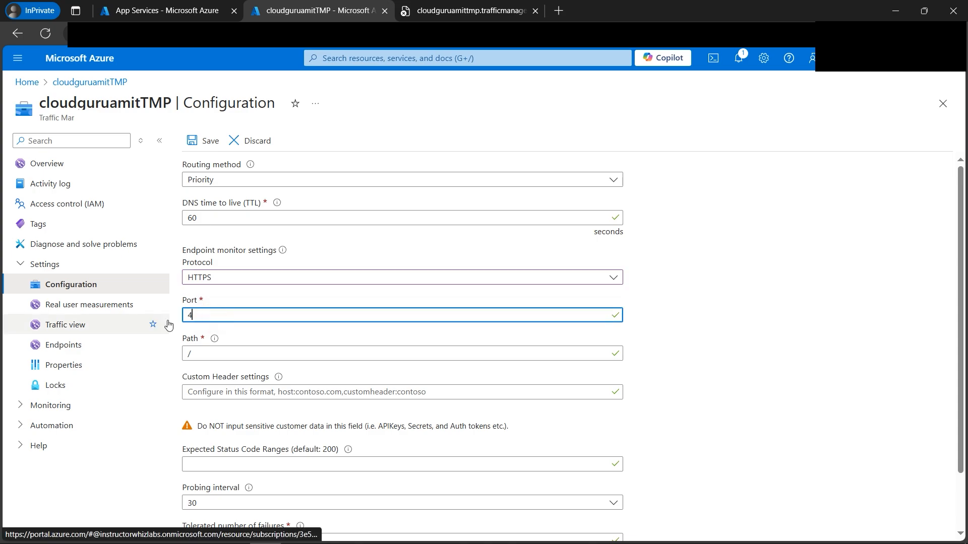
{"action": "type", "text": "443"}
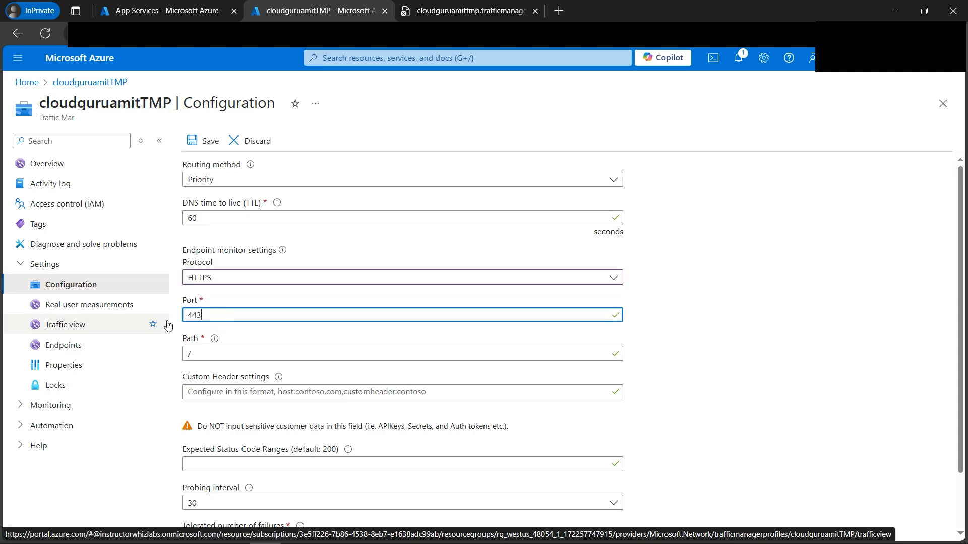
{"action": "left_click", "coordinate": [197, 148]}
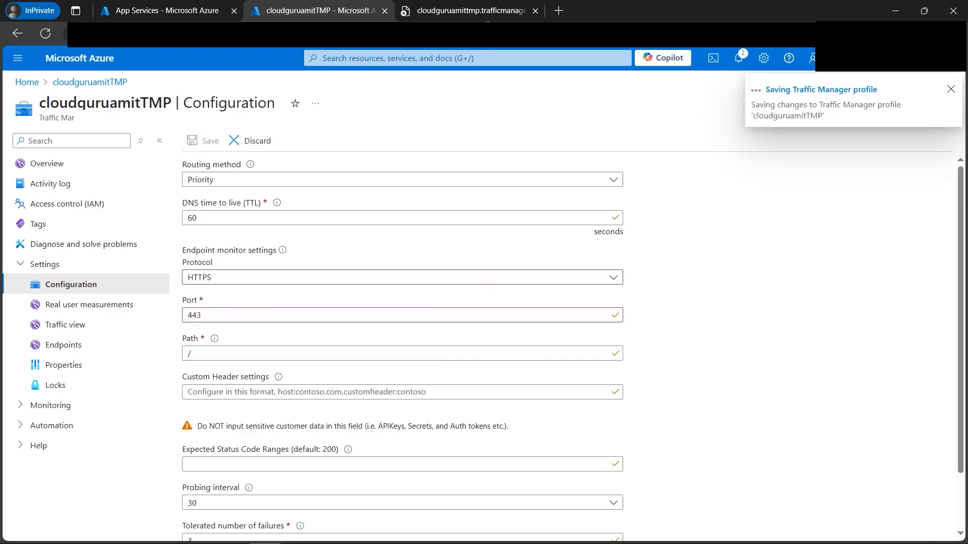
{"action": "left_click", "coordinate": [951, 90]}
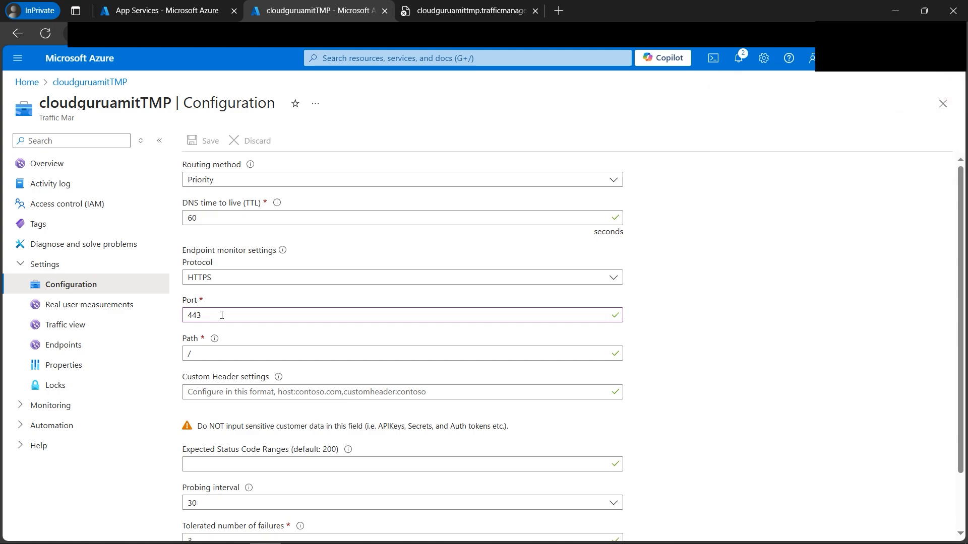
Start adding an Azure endpoint named cloudguruamitPrimaryEndpoint with App Service as the target resource type
{"action": "left_click", "coordinate": [78, 353]}
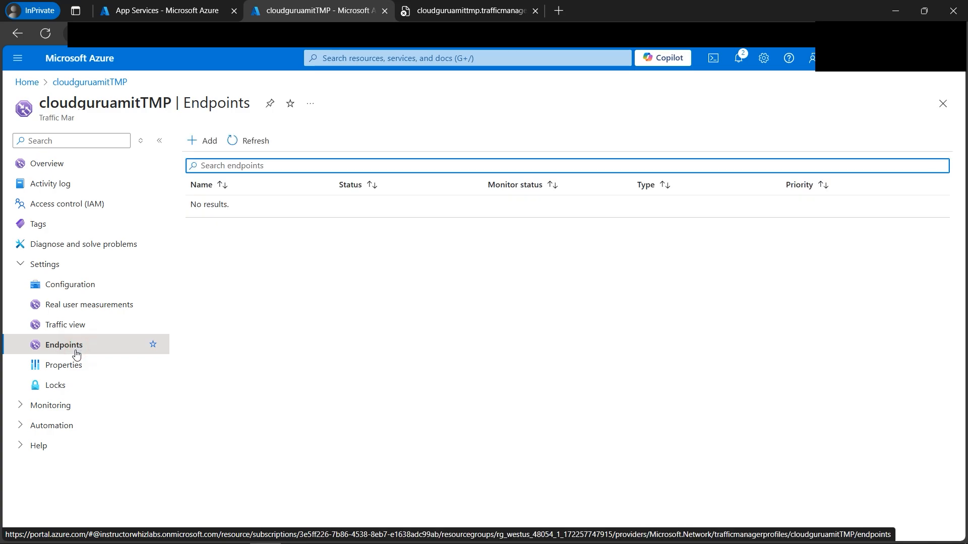
{"action": "left_click", "coordinate": [197, 146]}
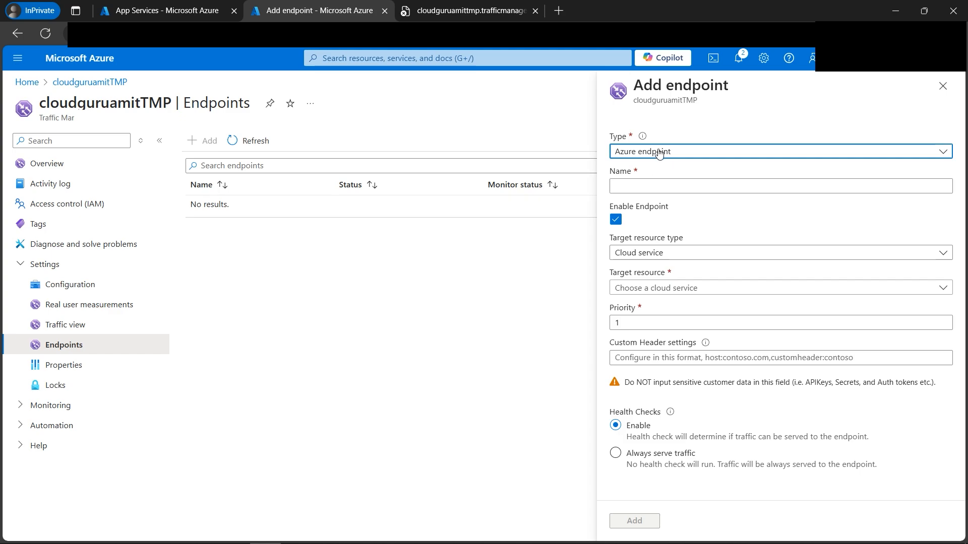
{"action": "left_click", "coordinate": [654, 189]}
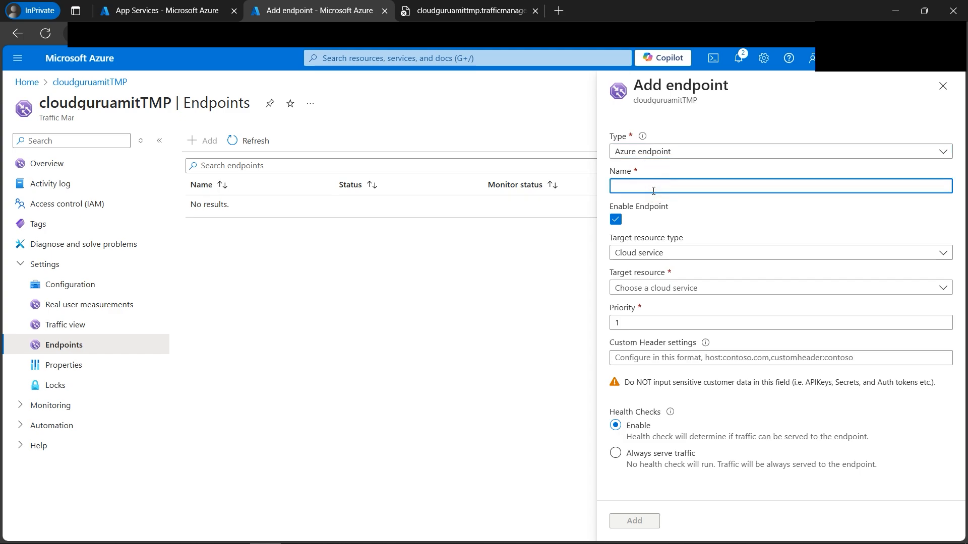
{"action": "key", "text": "ctrl+v"}
{"action": "left_click", "coordinate": [695, 253]}
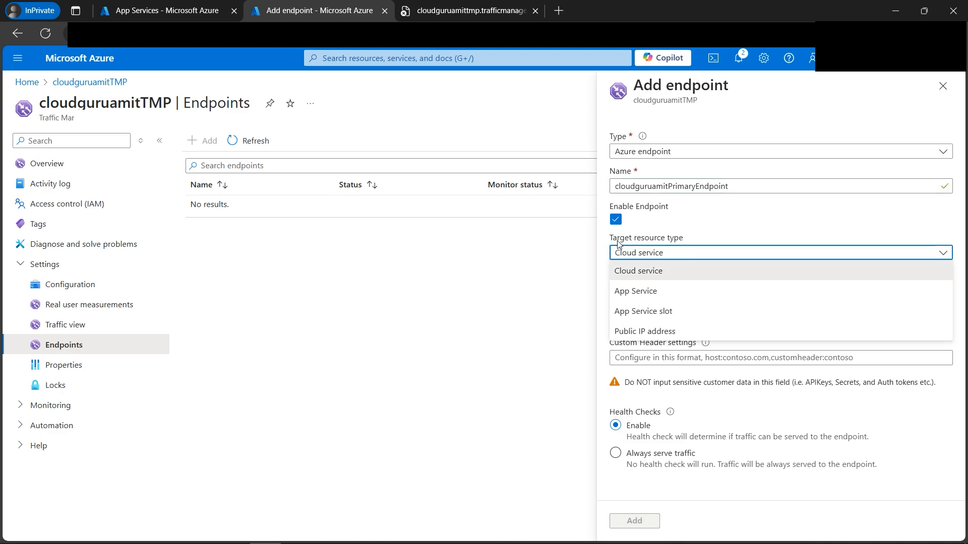
{"action": "left_click", "coordinate": [640, 292]}
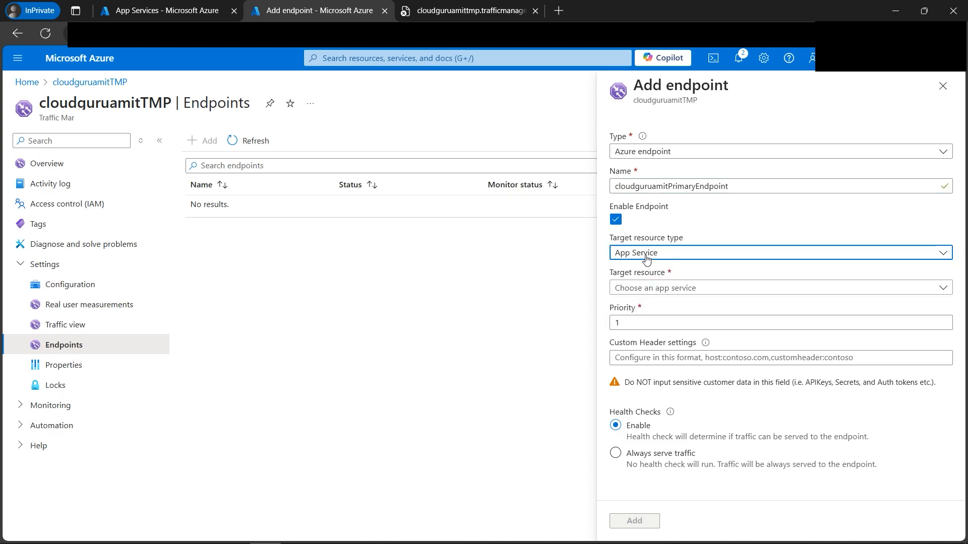
Set the primary endpoint's target resource to cloudguruappWestUS (West US), keep priority 1, and add the endpoint to the profile
{"action": "left_click", "coordinate": [191, 14]}
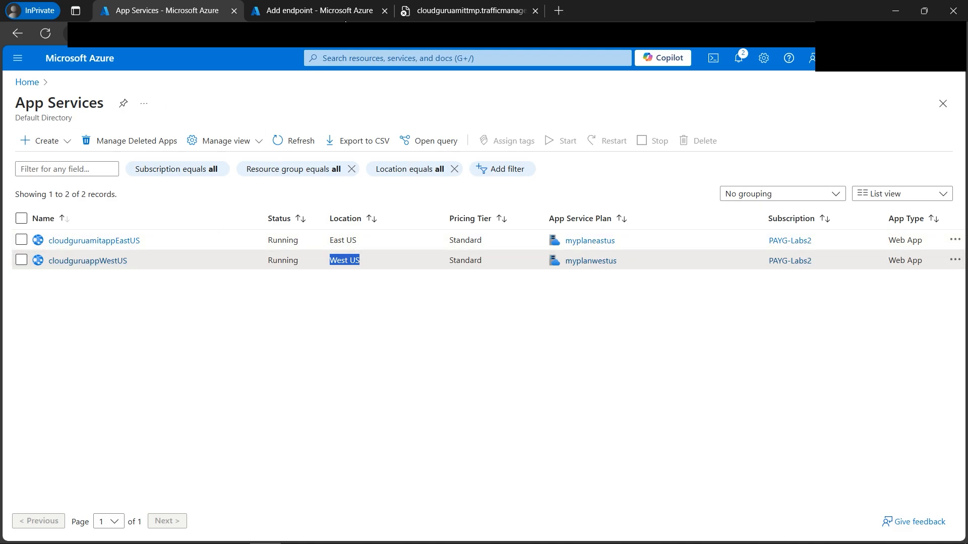
{"action": "left_click", "coordinate": [345, 16]}
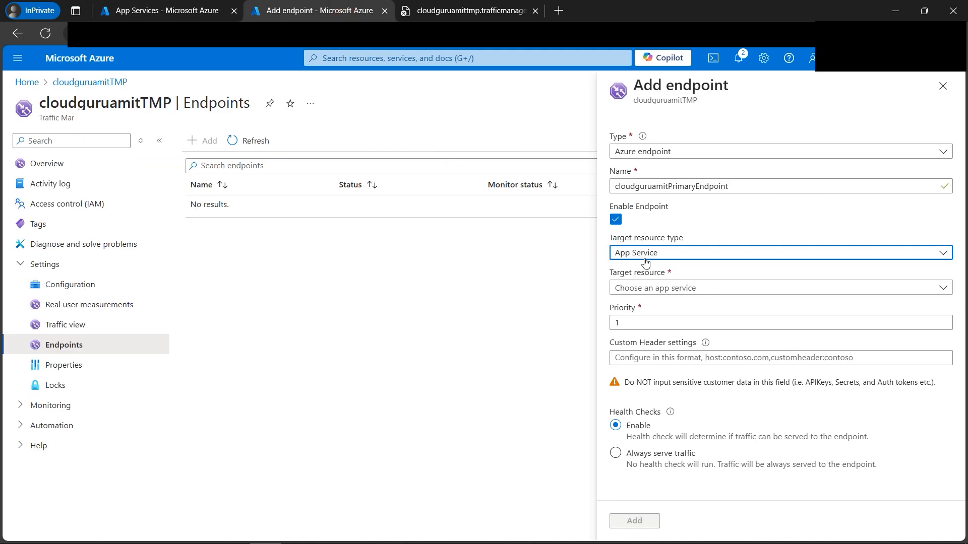
{"action": "left_click", "coordinate": [676, 291]}
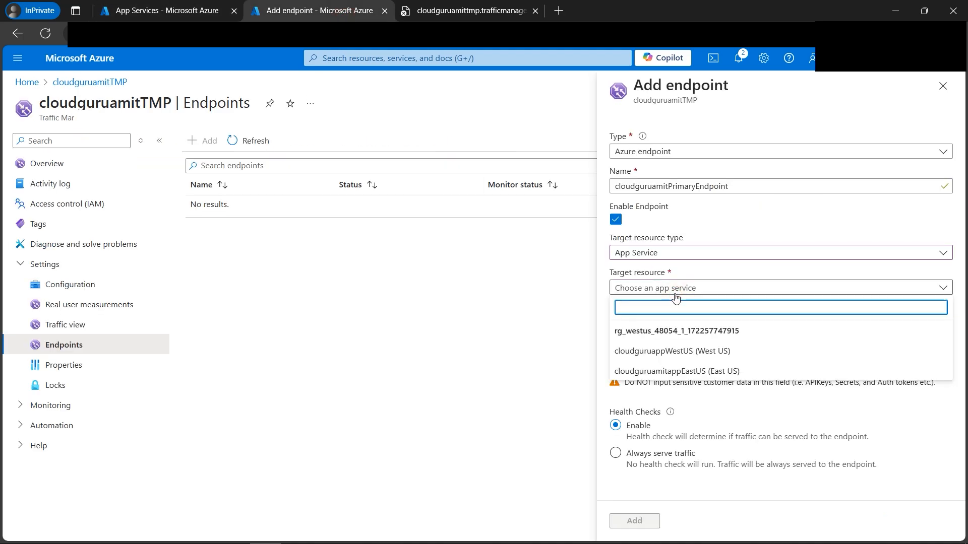
{"action": "left_click", "coordinate": [702, 351]}
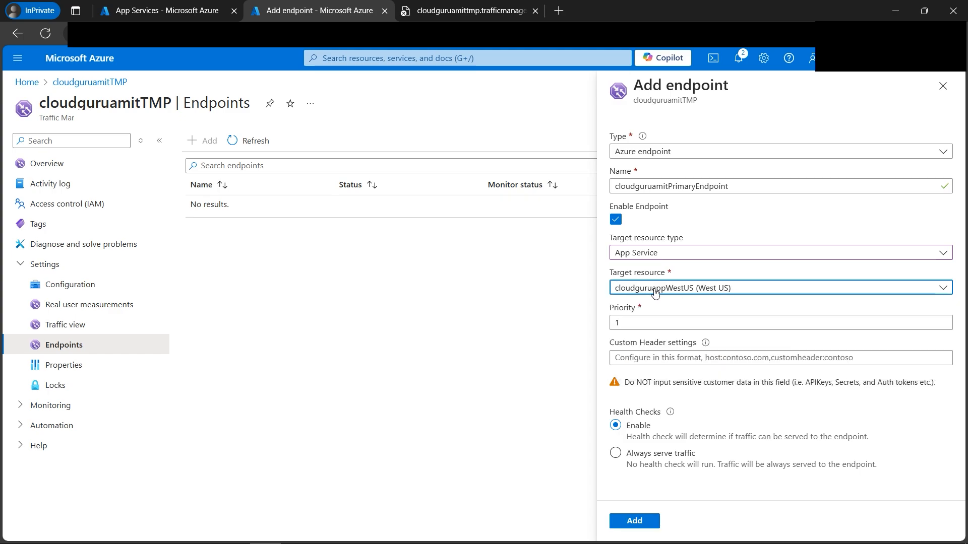
{"action": "left_click", "coordinate": [614, 322]}
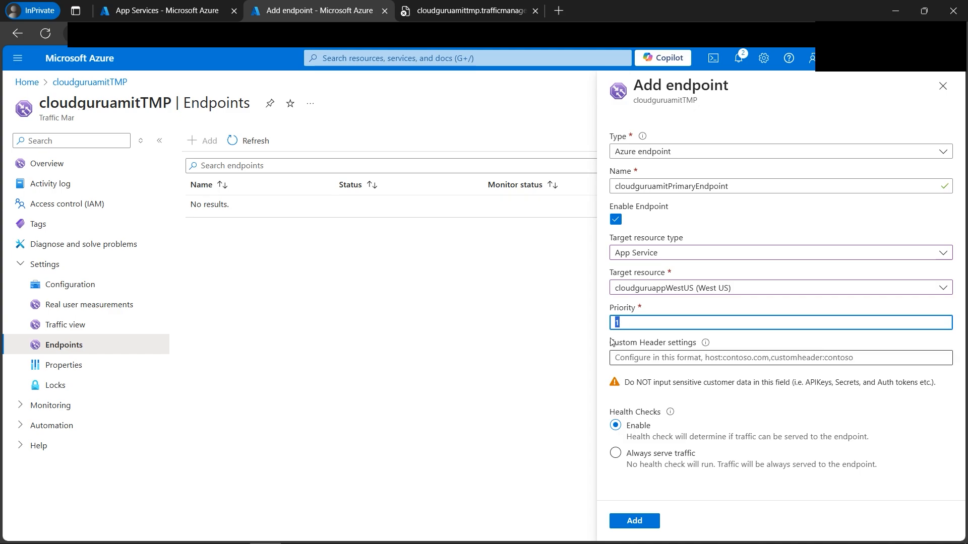
{"action": "left_click", "coordinate": [603, 343]}
{"action": "left_click", "coordinate": [297, 539]}
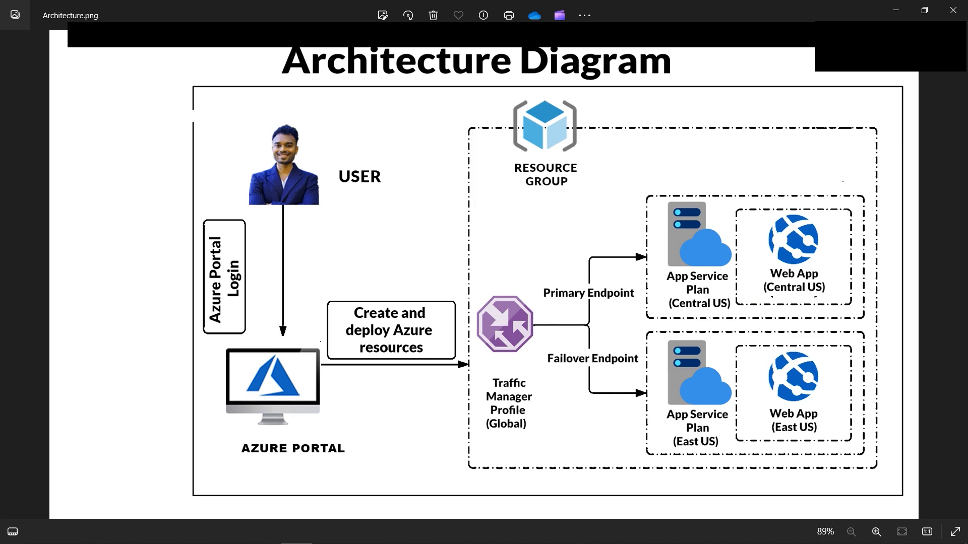
{"action": "left_click", "coordinate": [275, 534]}
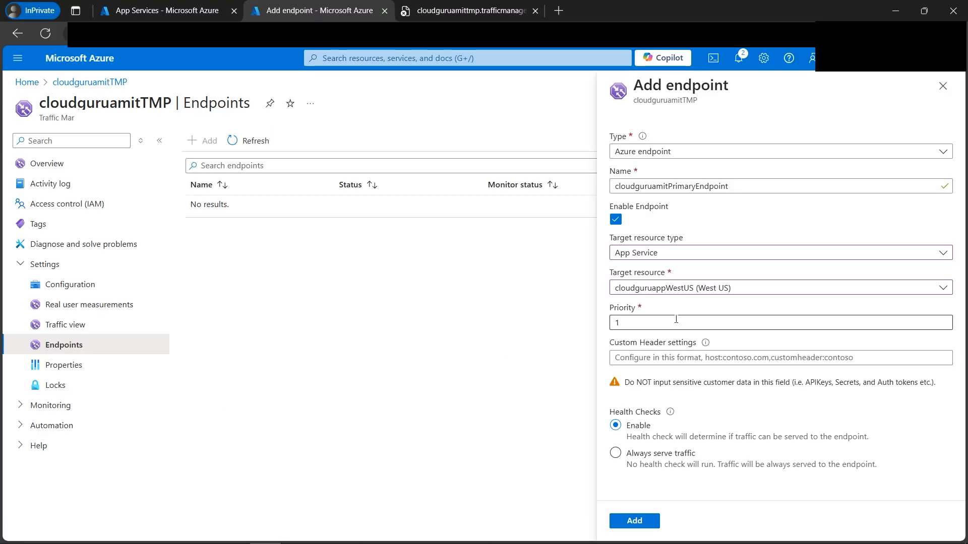
{"action": "left_click", "coordinate": [628, 523]}
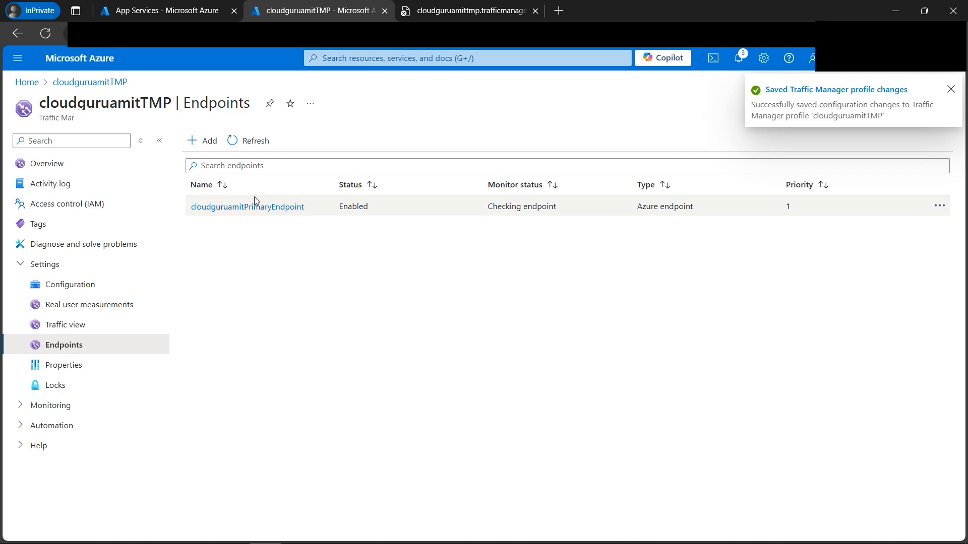
Start adding an Azure endpoint named cloudguruamitFailoverEndpoint that targets the App Service cloudguruamitappEastUS (East US)
{"action": "left_click", "coordinate": [213, 149]}
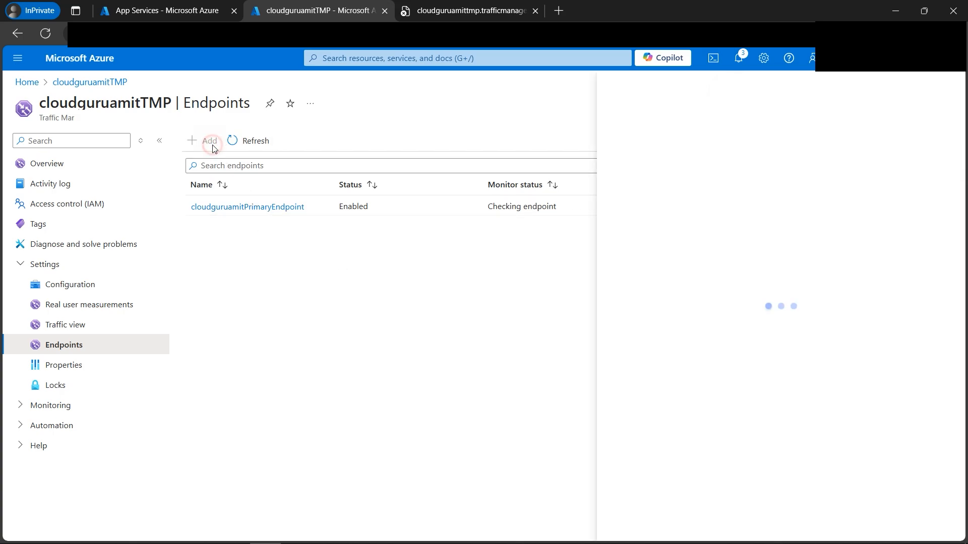
{"action": "left_click", "coordinate": [657, 185]}
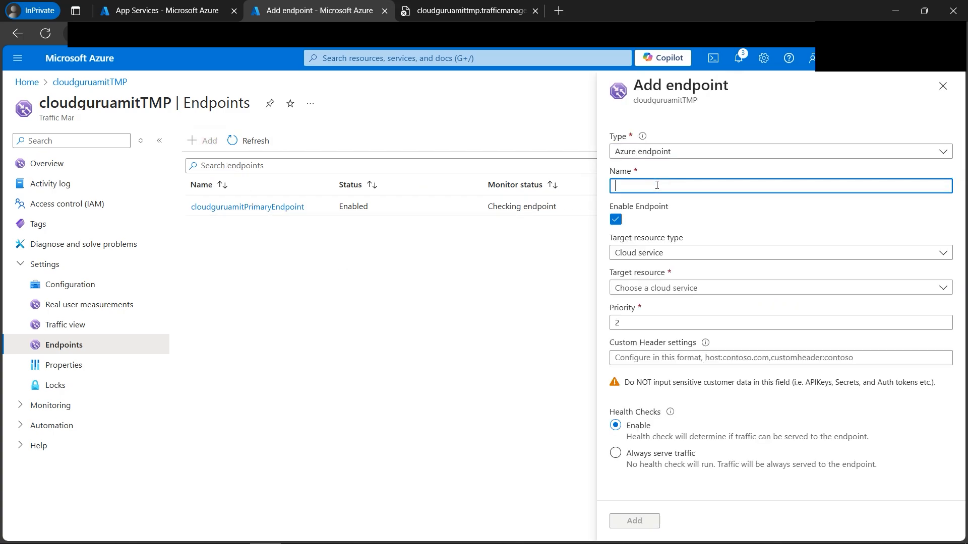
{"action": "type", "text": "cloudguruamitFailoverEndpoint"}
{"action": "left_click", "coordinate": [704, 253]}
{"action": "left_click", "coordinate": [671, 288]}
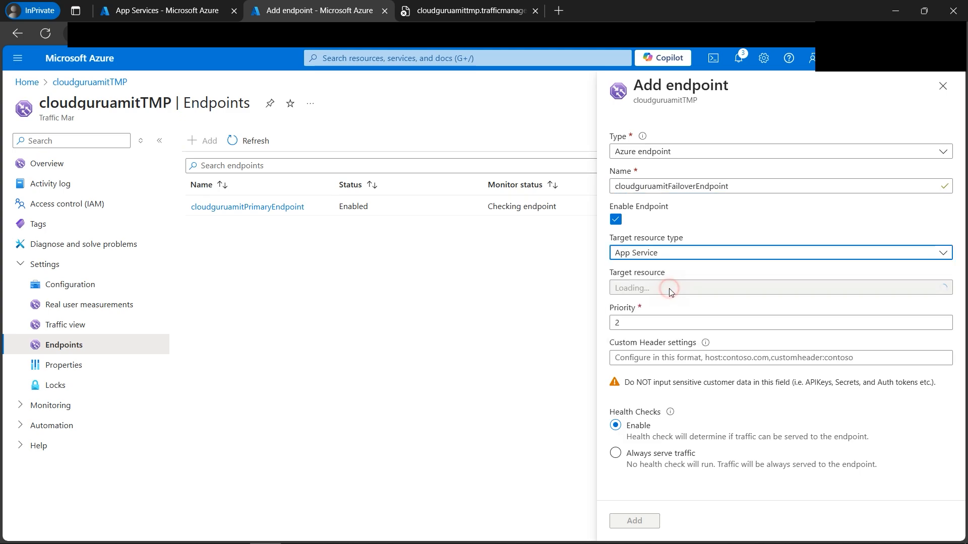
{"action": "left_click", "coordinate": [670, 288]}
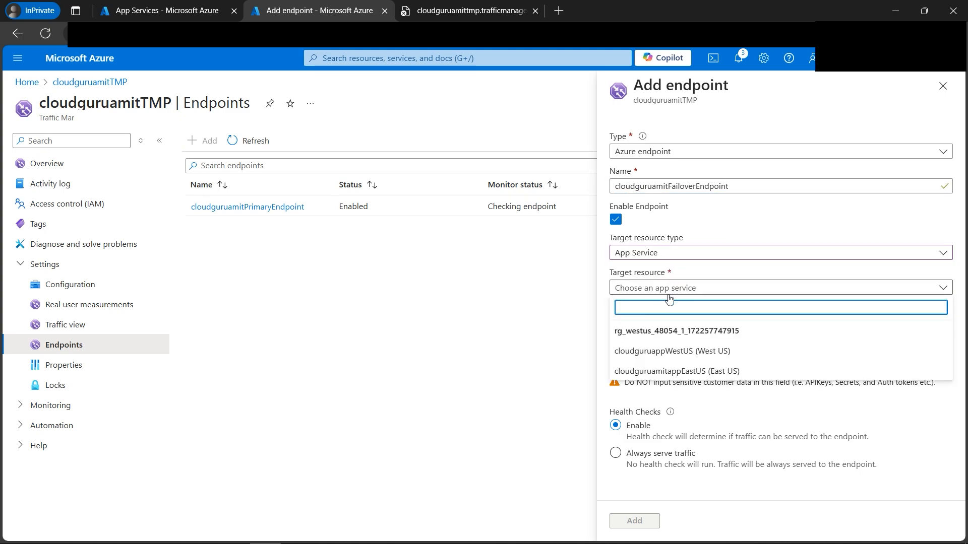
{"action": "left_click", "coordinate": [697, 373]}
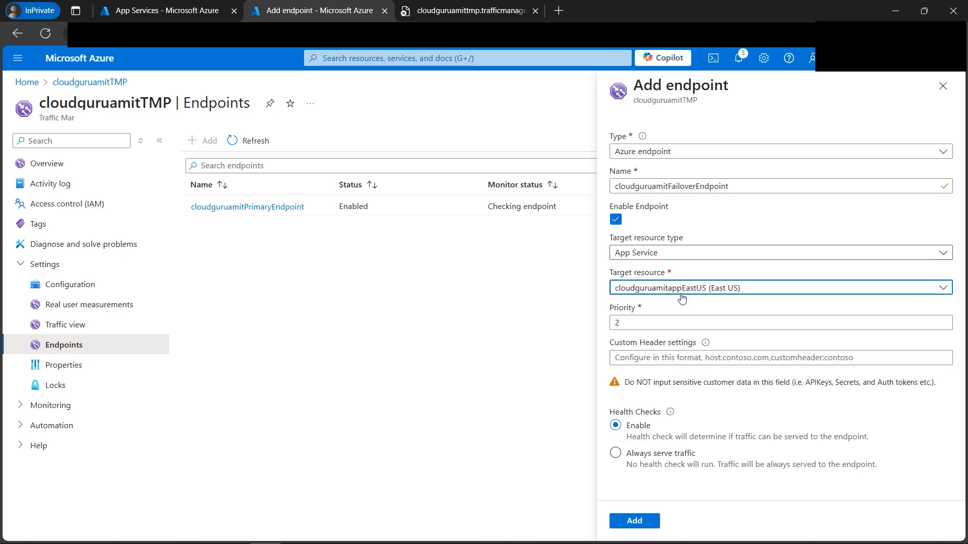
Compare the failover endpoint with the architecture diagram, keep priority 2, and add it to the profile
{"action": "left_click", "coordinate": [297, 532]}
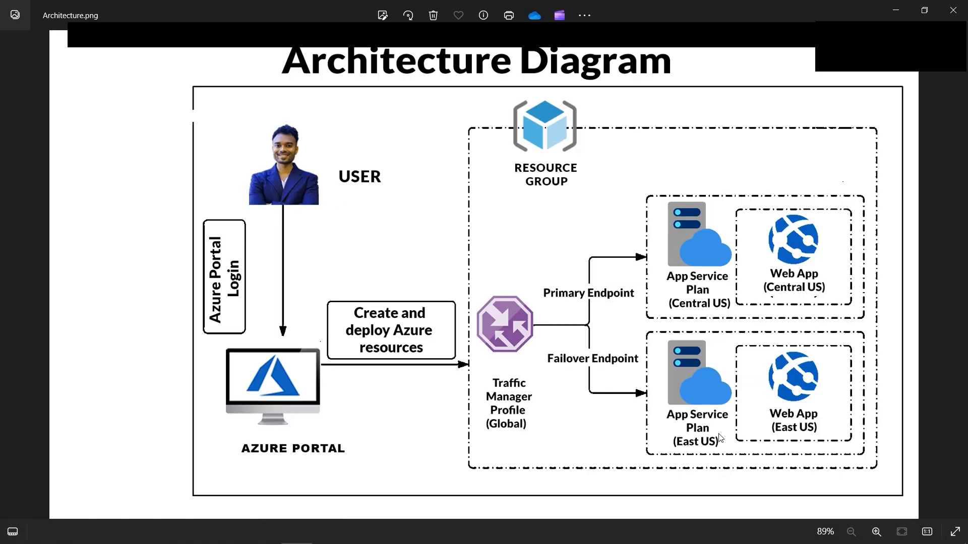
{"action": "left_click", "coordinate": [265, 532]}
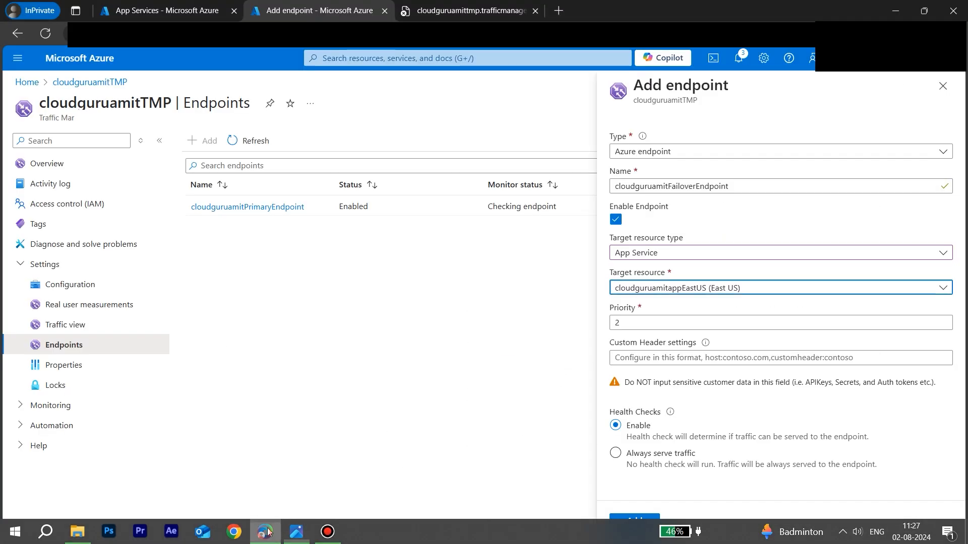
{"action": "left_click", "coordinate": [616, 324]}
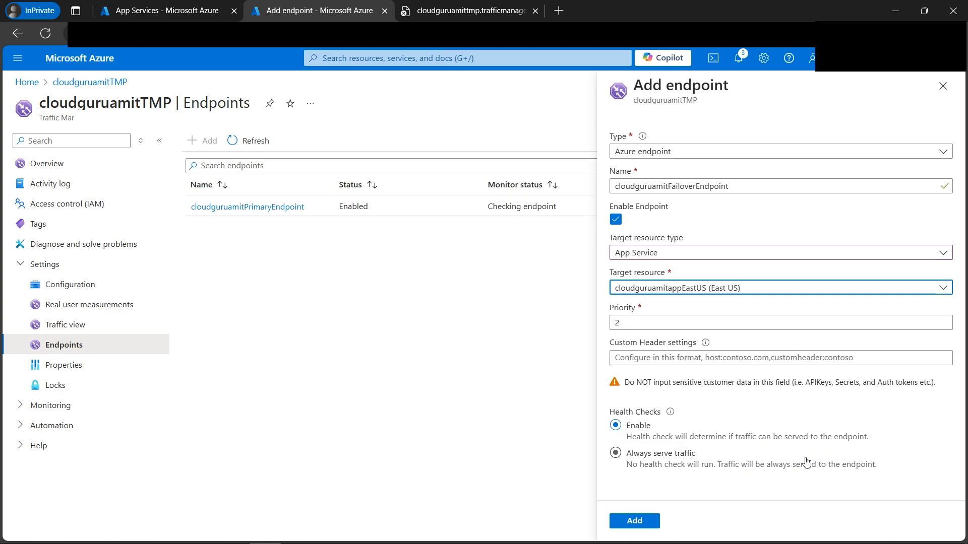
{"action": "left_click", "coordinate": [644, 525]}
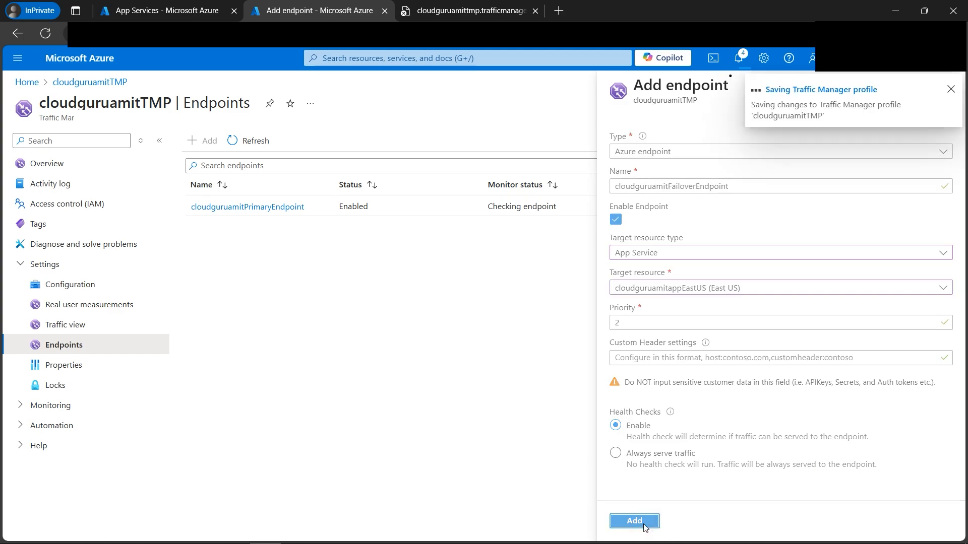
{"action": "left_click", "coordinate": [950, 91]}
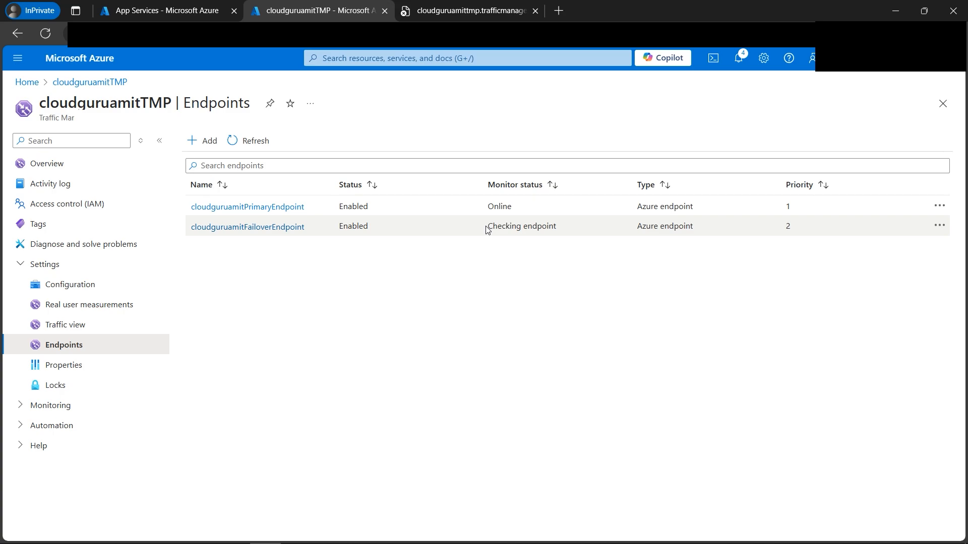
Check the failover endpoint's monitor status until its check finishes, and open the profile's overview
{"action": "left_click_drag", "start_coordinate": [488, 230], "coordinate": [557, 228]}
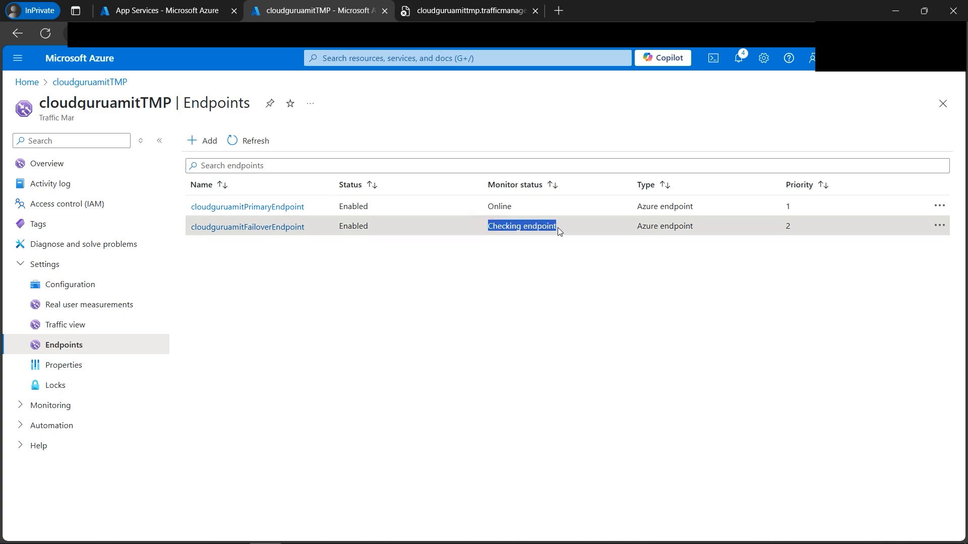
{"action": "left_click", "coordinate": [538, 244]}
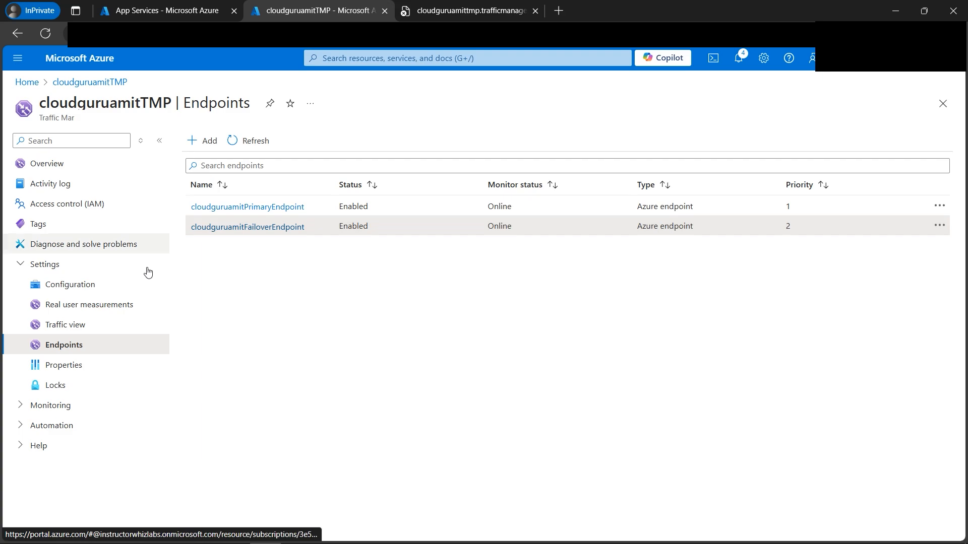
{"action": "left_click", "coordinate": [69, 171]}
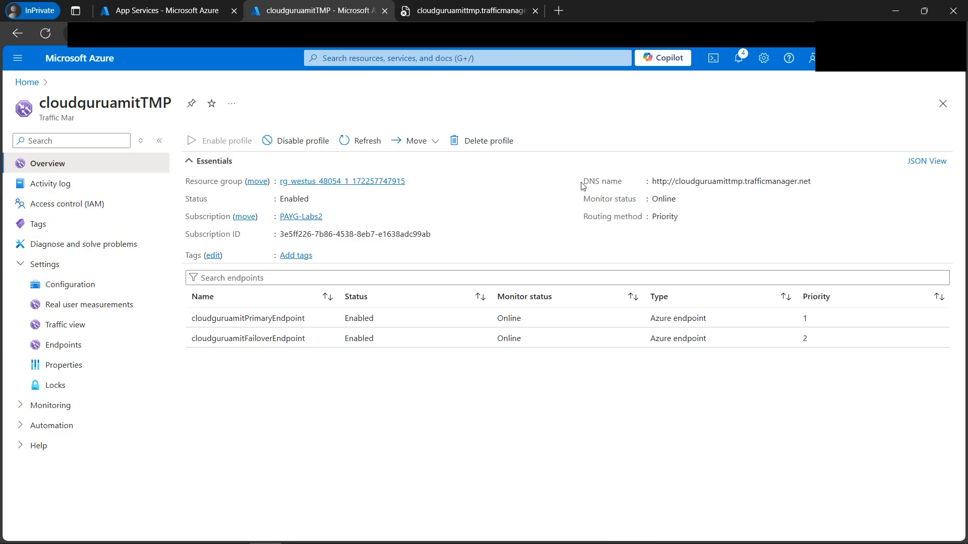
Reload cloudguruamittmp.trafficmanager.net in its browser tab and continue past the certificate warning to the site
{"action": "left_click", "coordinate": [478, 11]}
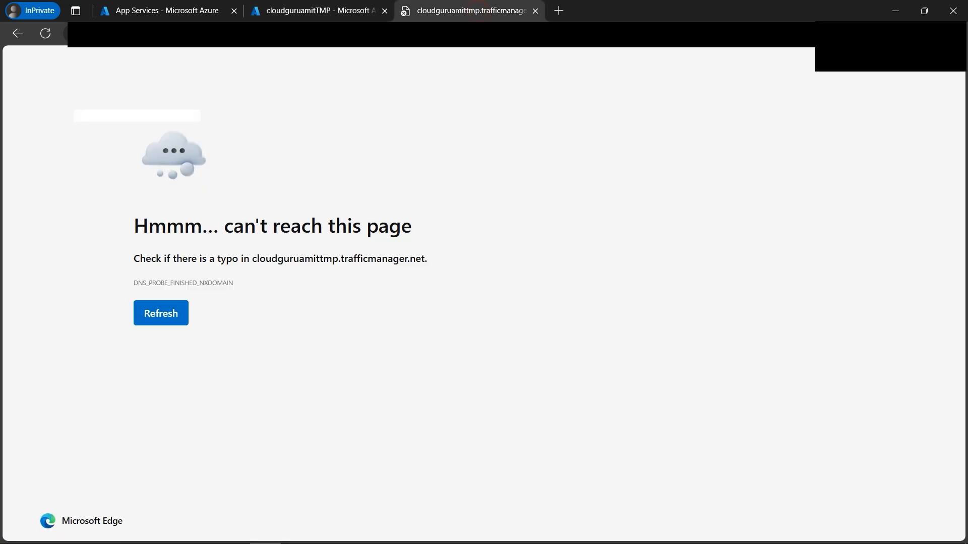
{"action": "left_click", "coordinate": [327, 18]}
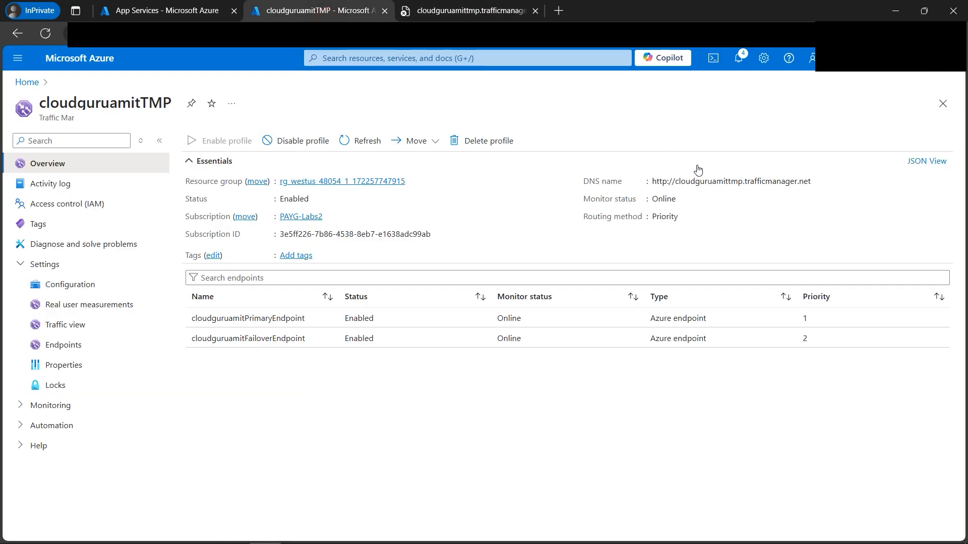
{"action": "left_click", "coordinate": [477, 10]}
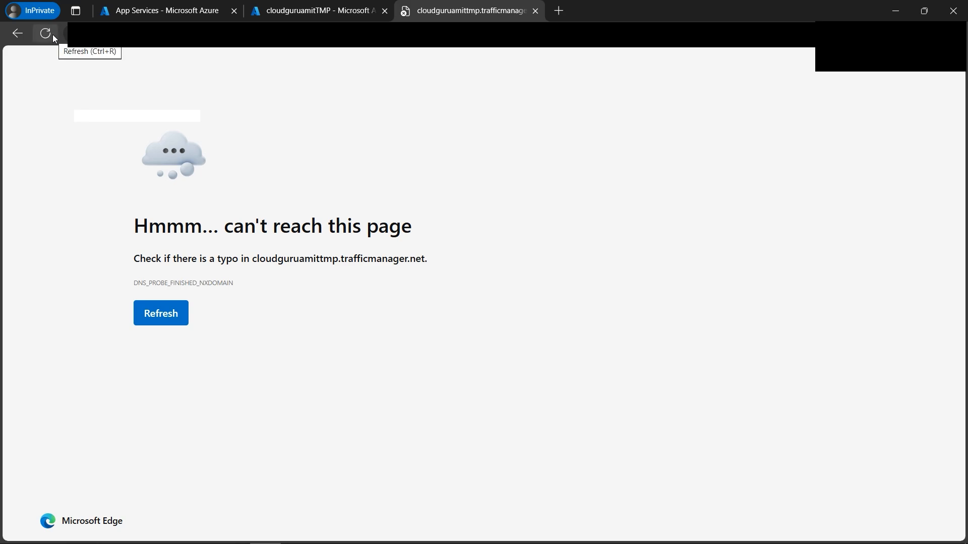
{"action": "left_click", "coordinate": [275, 20]}
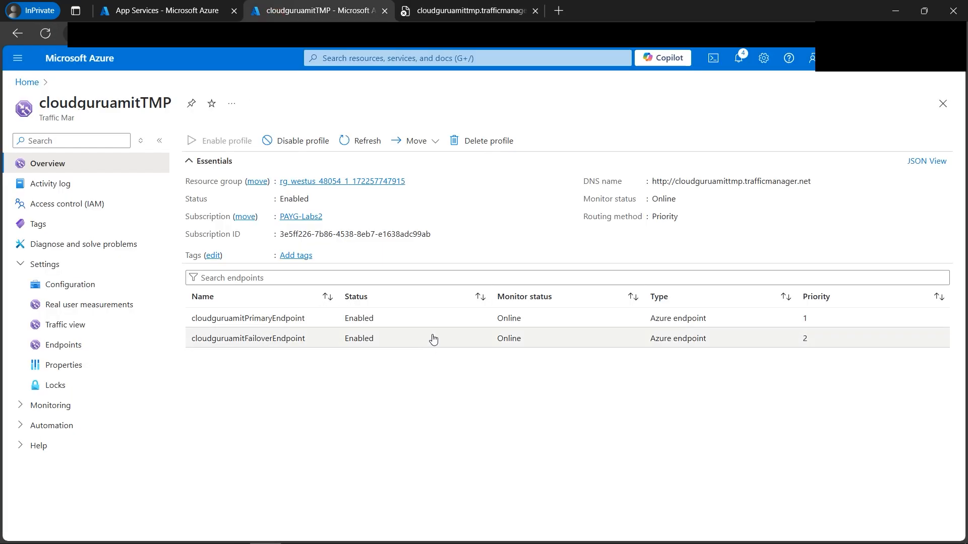
{"action": "left_click", "coordinate": [472, 15]}
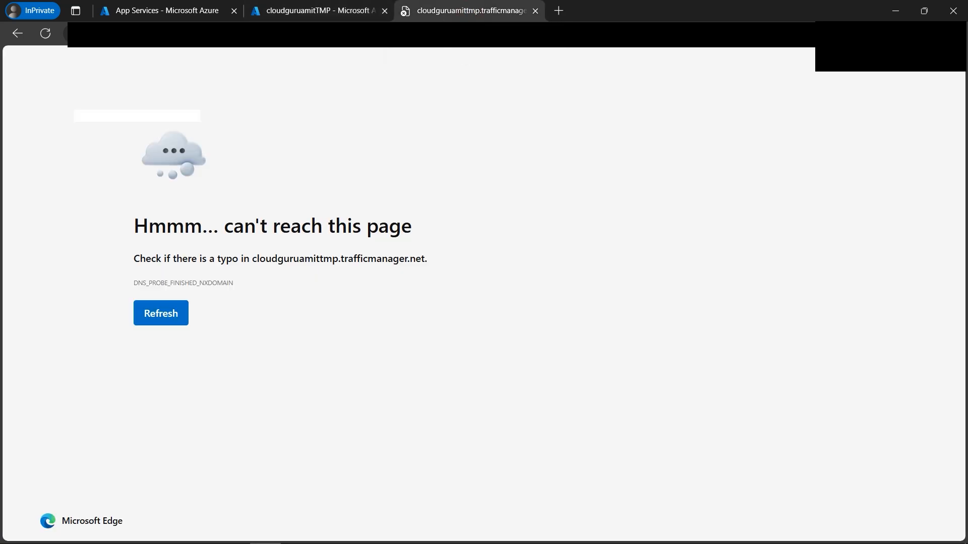
{"action": "left_click", "coordinate": [50, 40]}
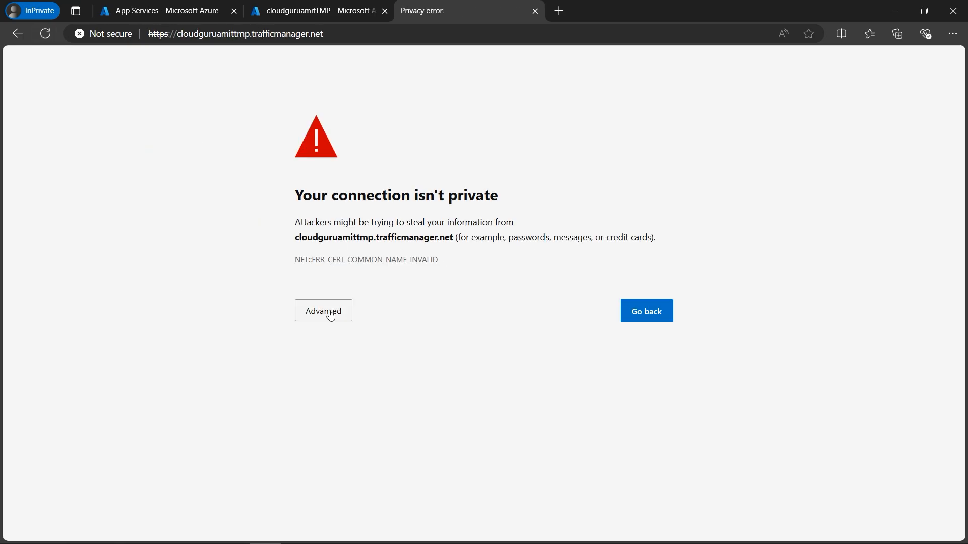
{"action": "left_click", "coordinate": [325, 315]}
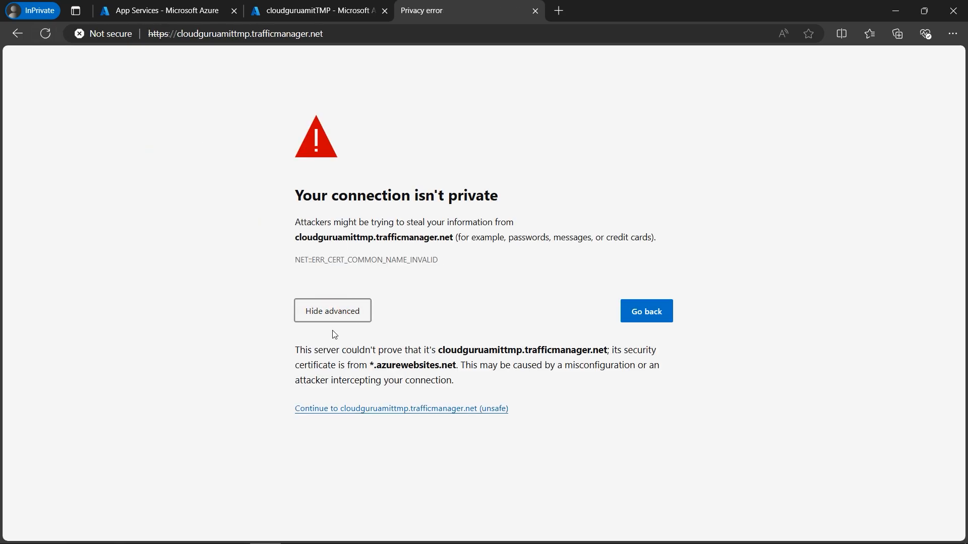
{"action": "left_click", "coordinate": [358, 410]}
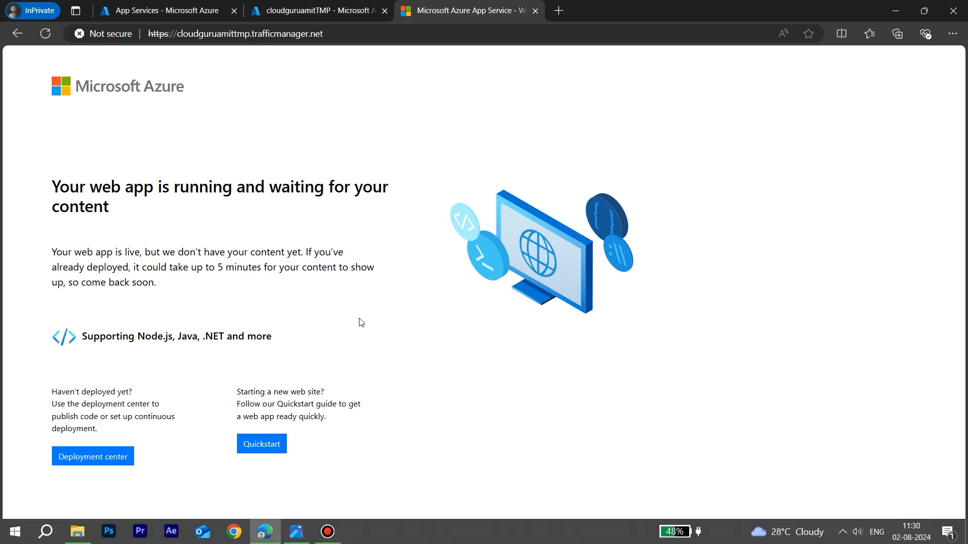
Open the Traffic Manager profile's endpoint list and review the failover setup in the architecture diagram before returning to the browser
{"action": "left_click", "coordinate": [323, 11]}
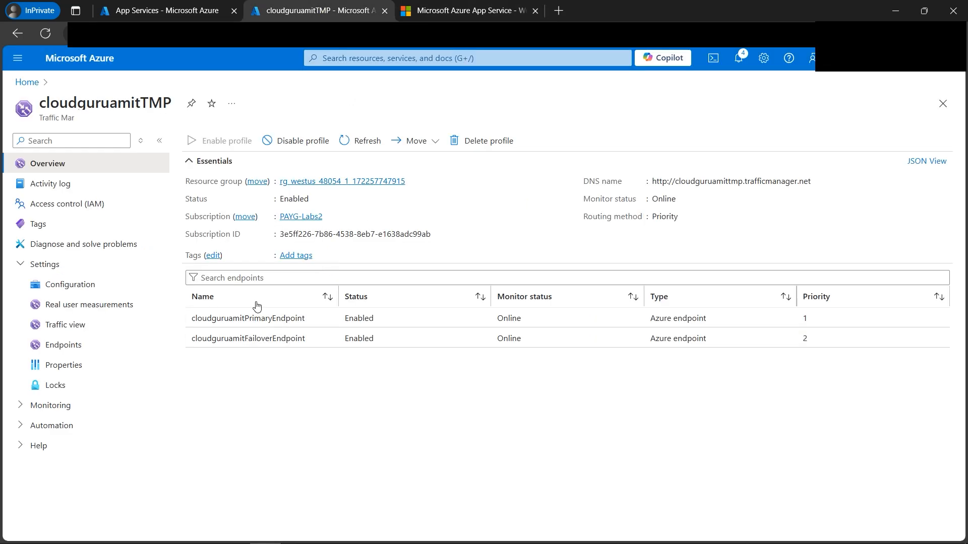
{"action": "left_click", "coordinate": [76, 348]}
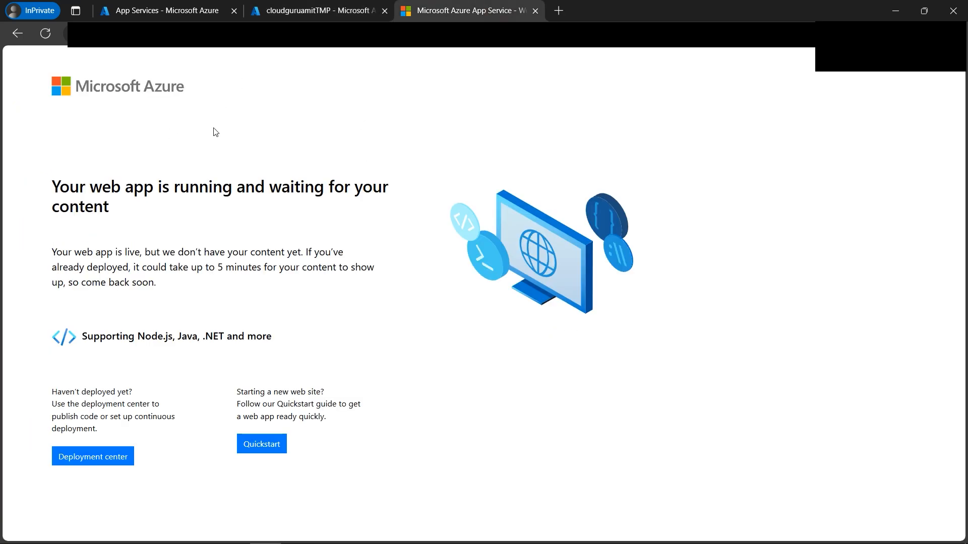
{"action": "left_click", "coordinate": [297, 537]}
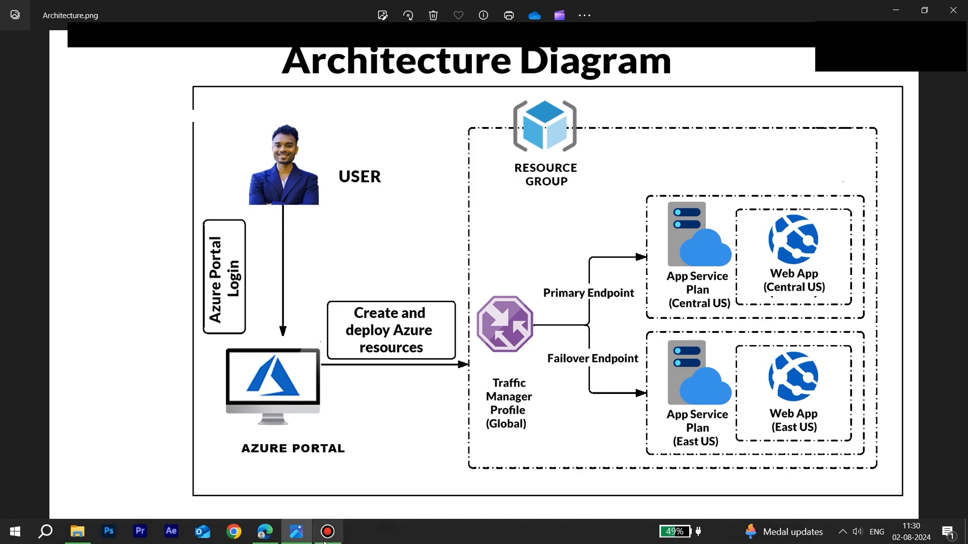
{"action": "left_click", "coordinate": [265, 532]}
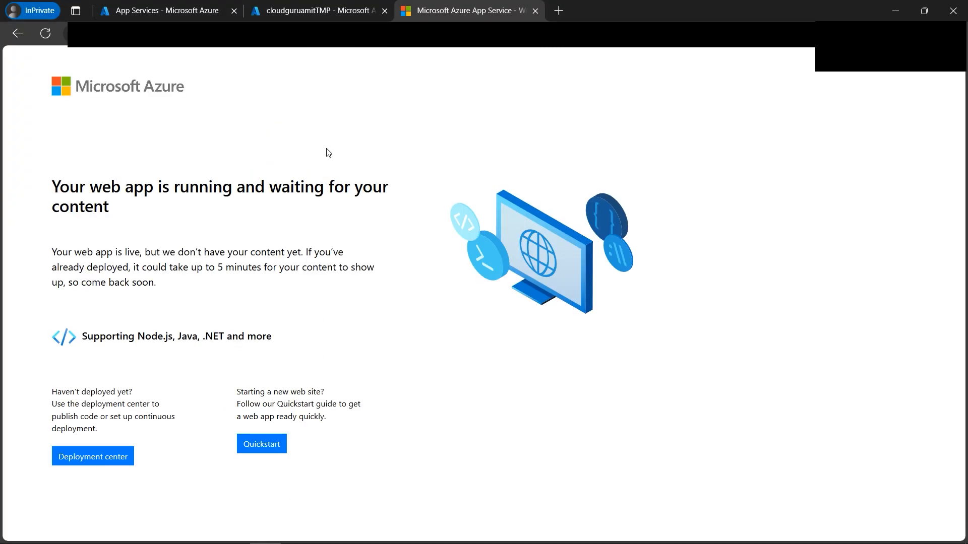
Set the status of cloudguruamitPrimaryEndpoint to Disabled in the cloudguruamitTMP profile and save the change
{"action": "left_click", "coordinate": [324, 9]}
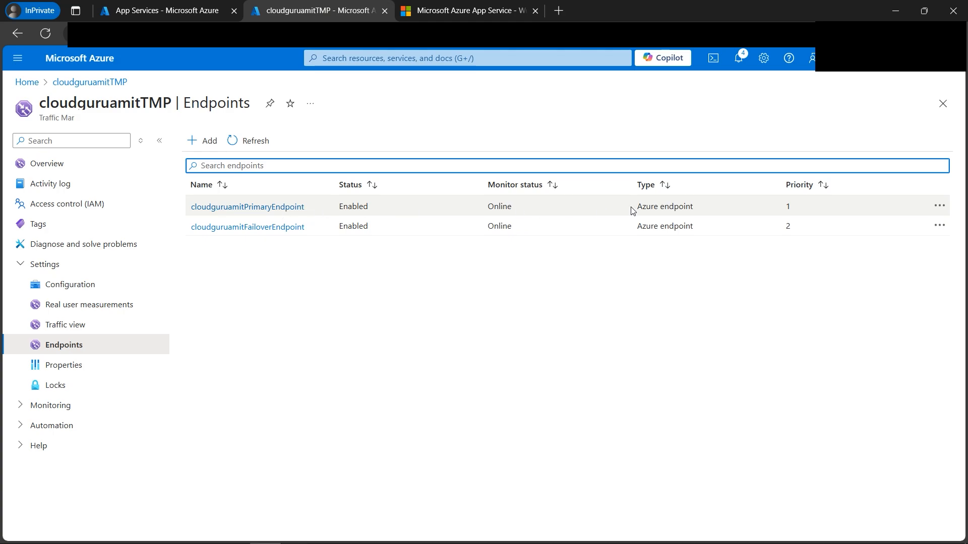
{"action": "left_click", "coordinate": [300, 207]}
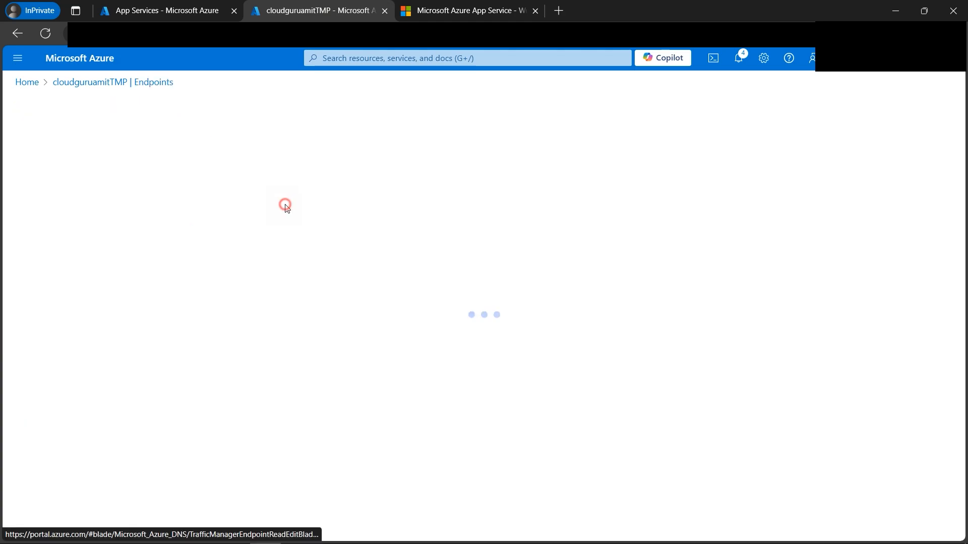
{"action": "left_click", "coordinate": [122, 180]}
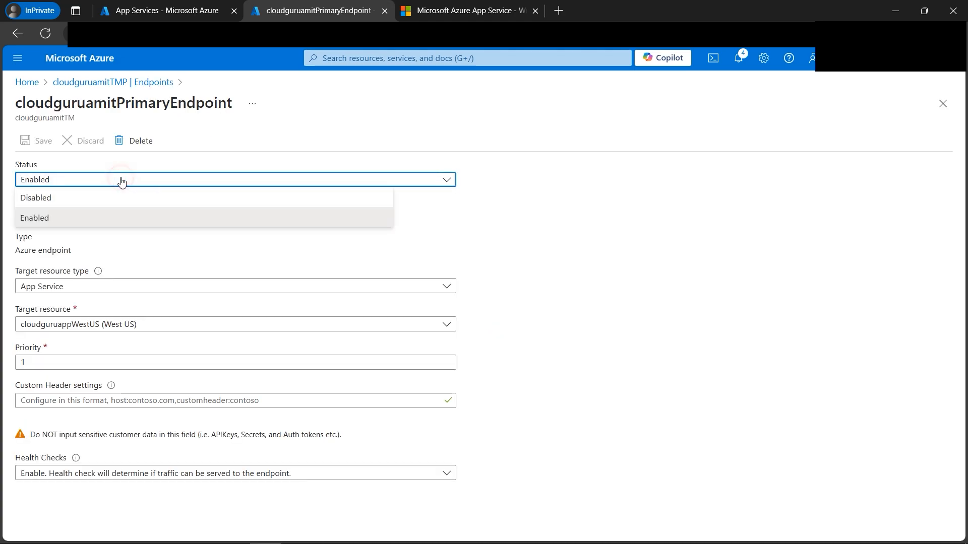
{"action": "left_click", "coordinate": [81, 197]}
{"action": "left_click", "coordinate": [43, 143]}
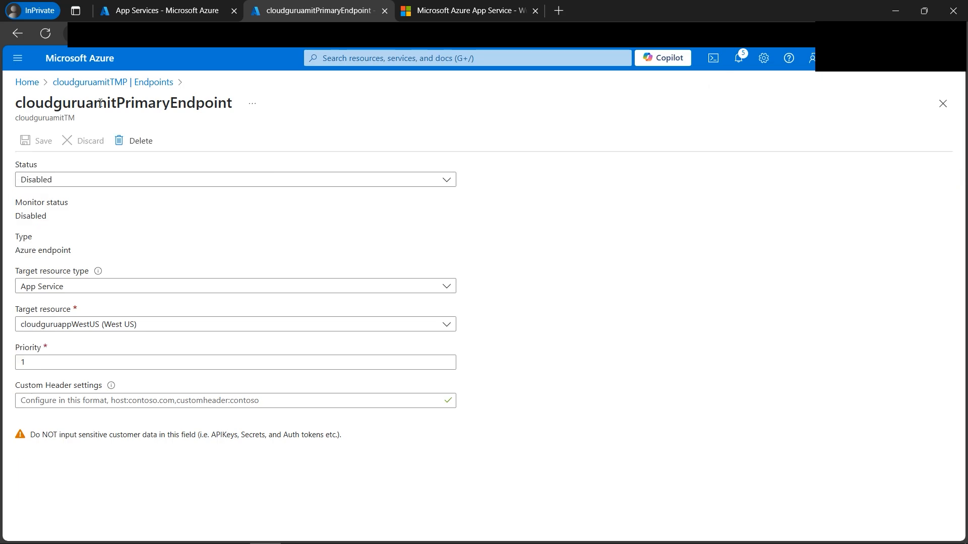
Return to the profile's endpoint list and check the monitor status of the primary and failover endpoints
{"action": "left_click", "coordinate": [112, 82]}
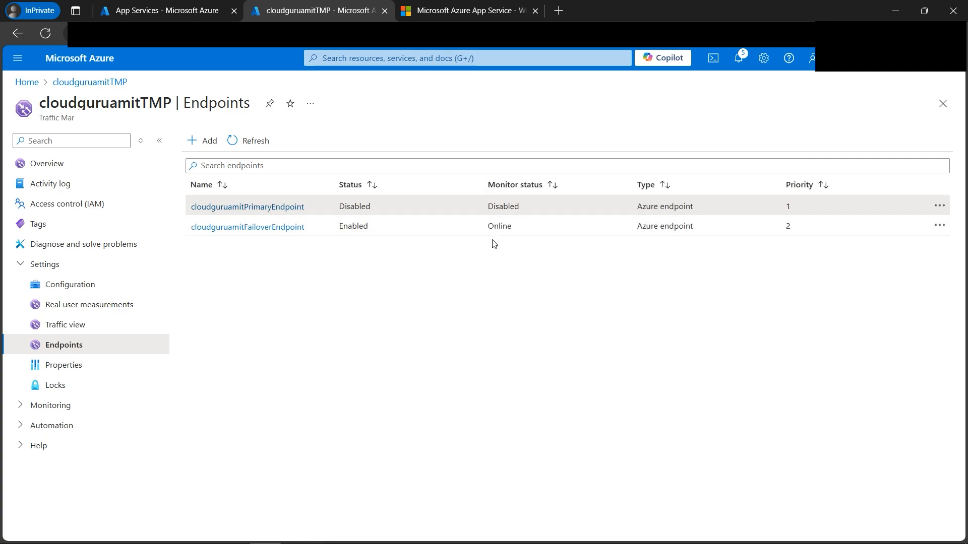
{"action": "left_click_drag", "start_coordinate": [488, 210], "coordinate": [522, 210]}
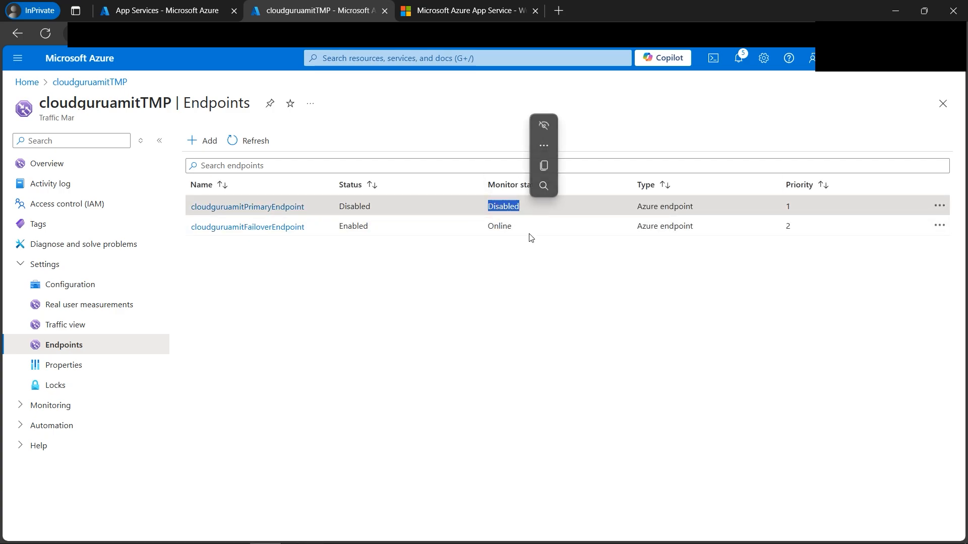
{"action": "left_click", "coordinate": [525, 248]}
Reload cloudguruamittmp.trafficmanager.net to test the failover, and go back to the profile's endpoint list
{"action": "left_click", "coordinate": [464, 10]}
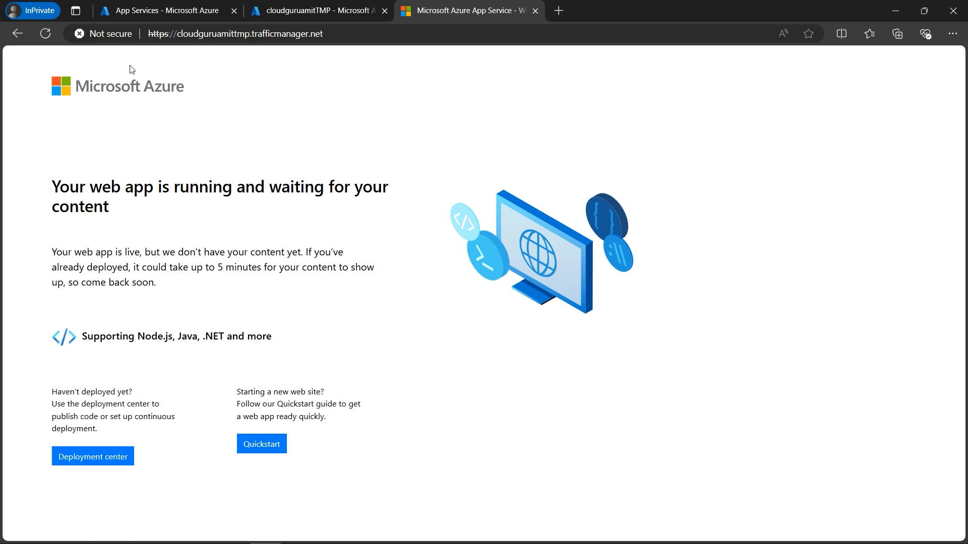
{"action": "left_click", "coordinate": [46, 34]}
{"action": "left_click", "coordinate": [305, 11]}
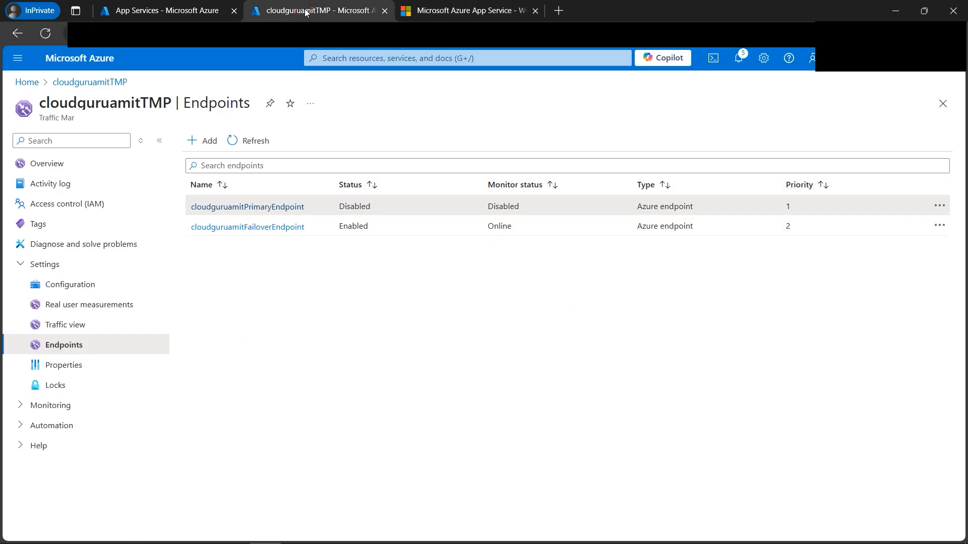